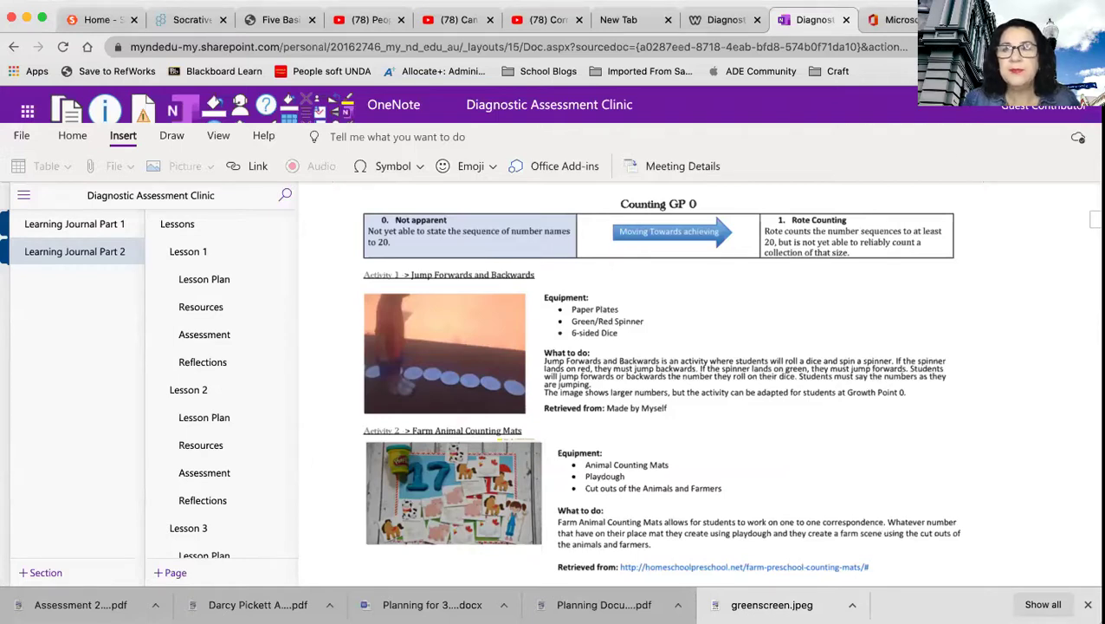
# - Glance at Learning Journal Part 1, then reopen Learning Journal Part 2's Lessons page
pyautogui.scroll(-1, 529, 339)
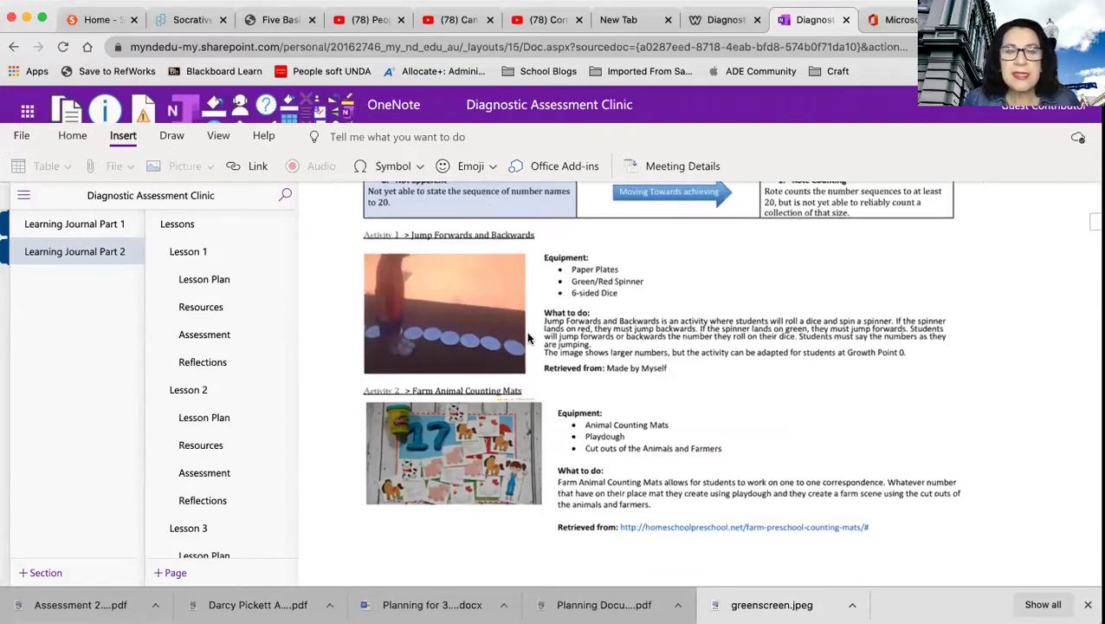
pyautogui.scroll(3, 529, 339)
pyautogui.scroll(5, 529, 337)
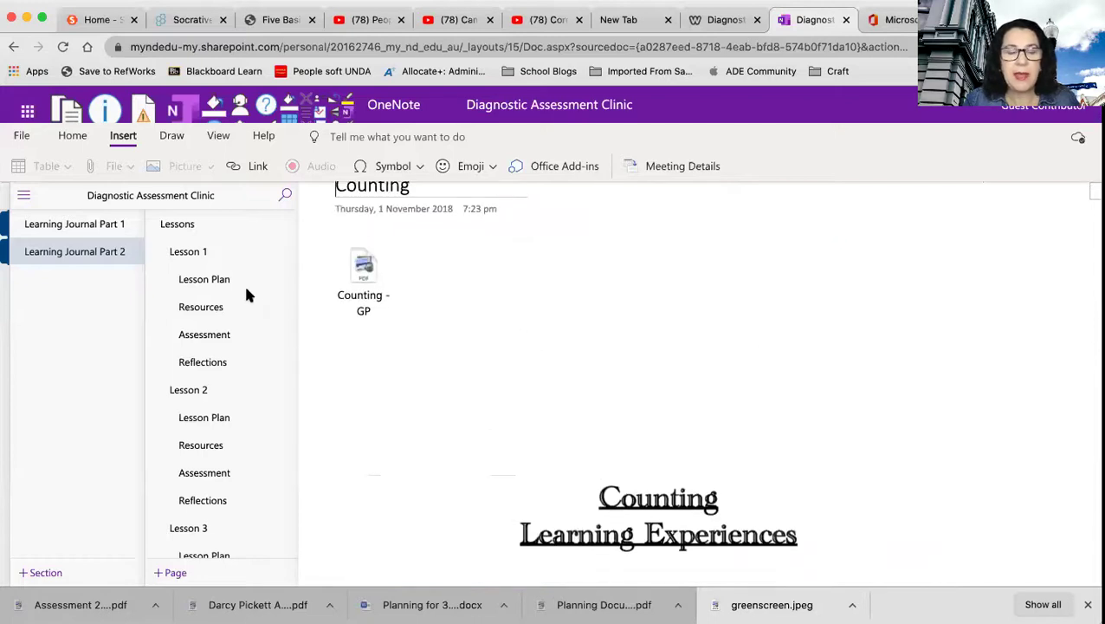
pyautogui.click(105, 227)
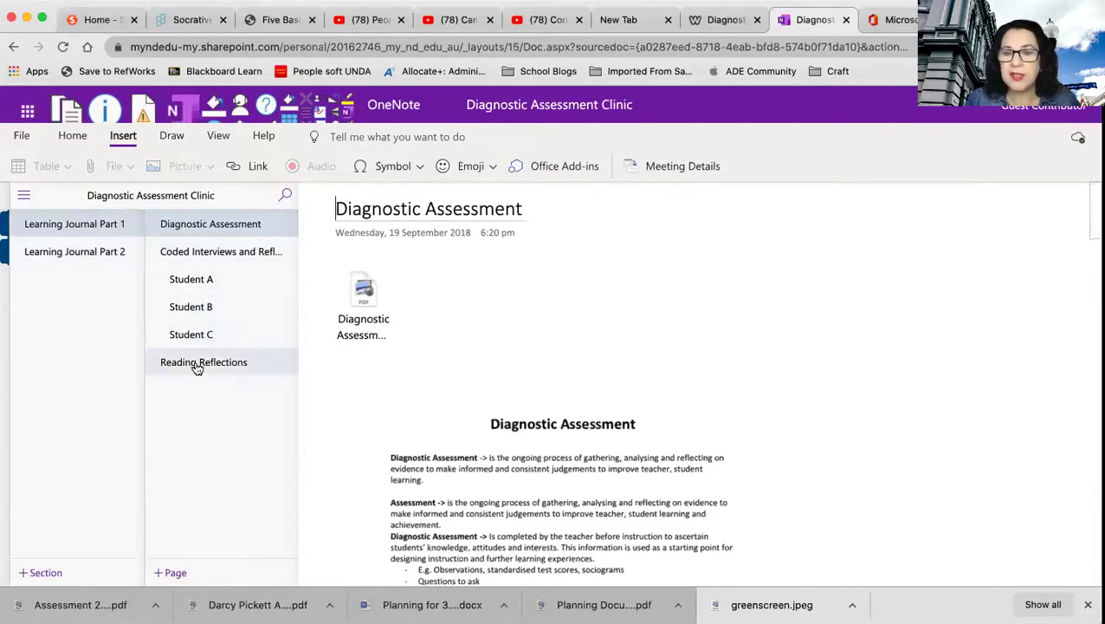
pyautogui.click(93, 257)
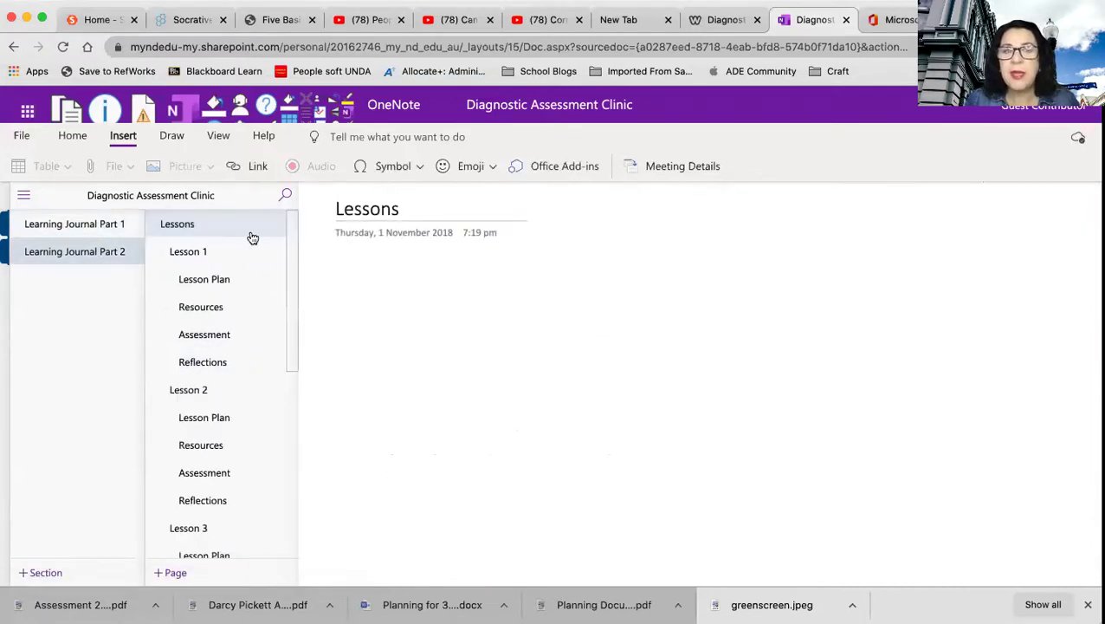
# - Browse Lesson 1 and its Lesson Plan, Resources, Assessment and Reflections pages
pyautogui.click(200, 251)
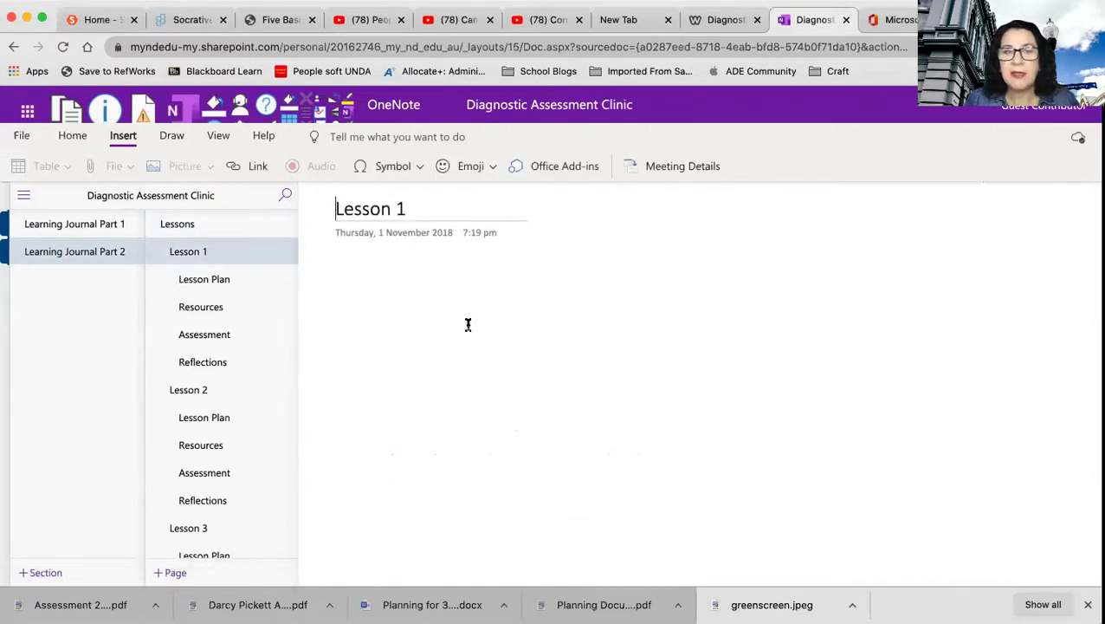
pyautogui.click(204, 279)
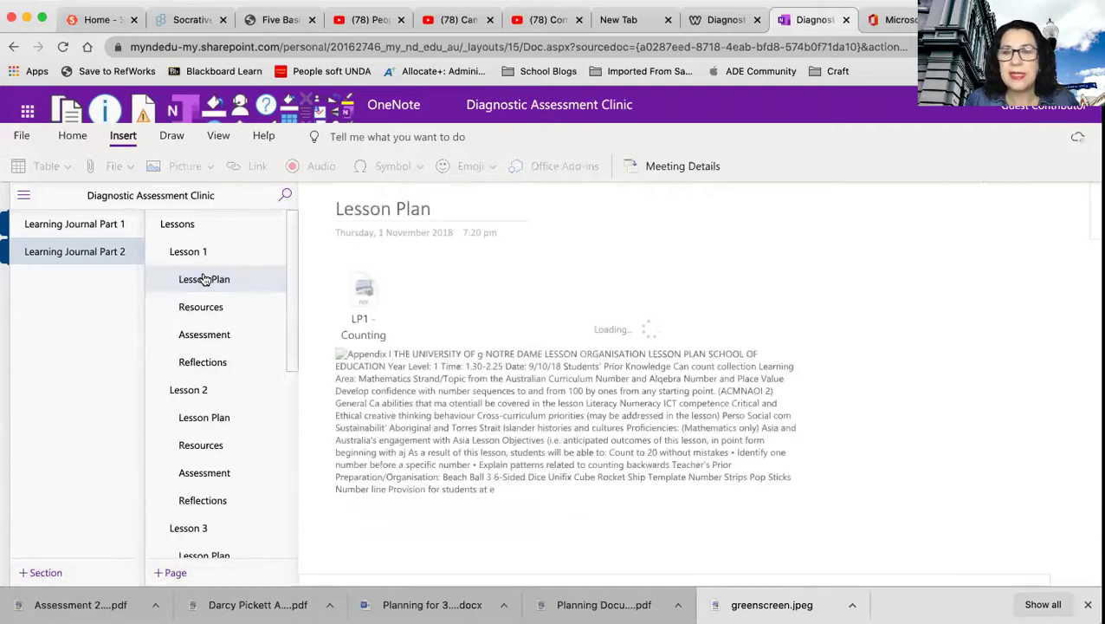
pyautogui.scroll(-10, 554, 430)
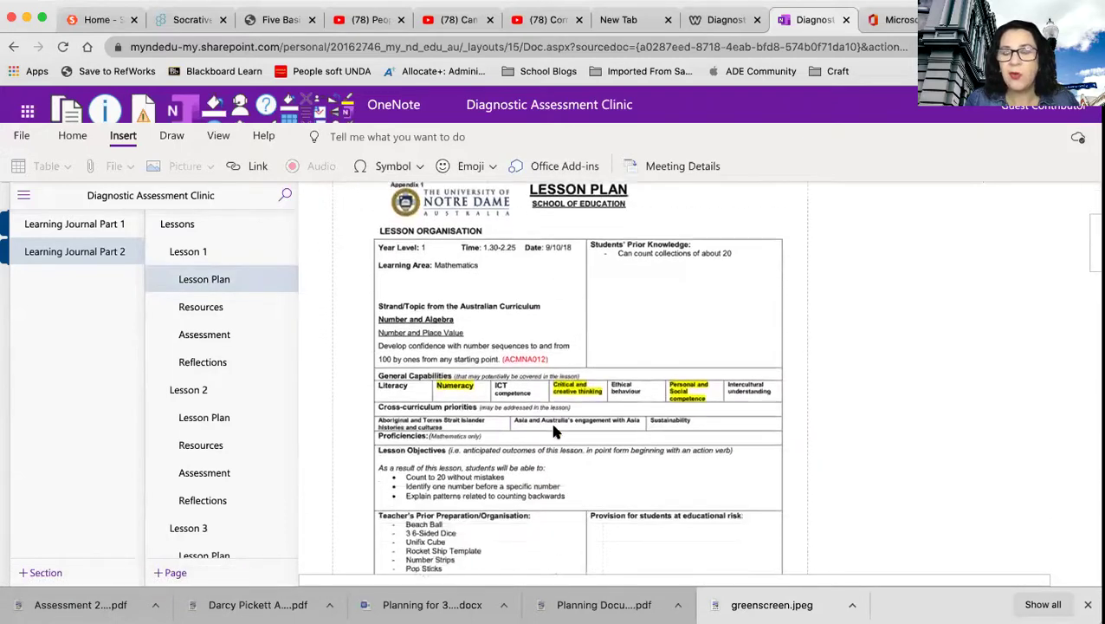
pyautogui.click(228, 309)
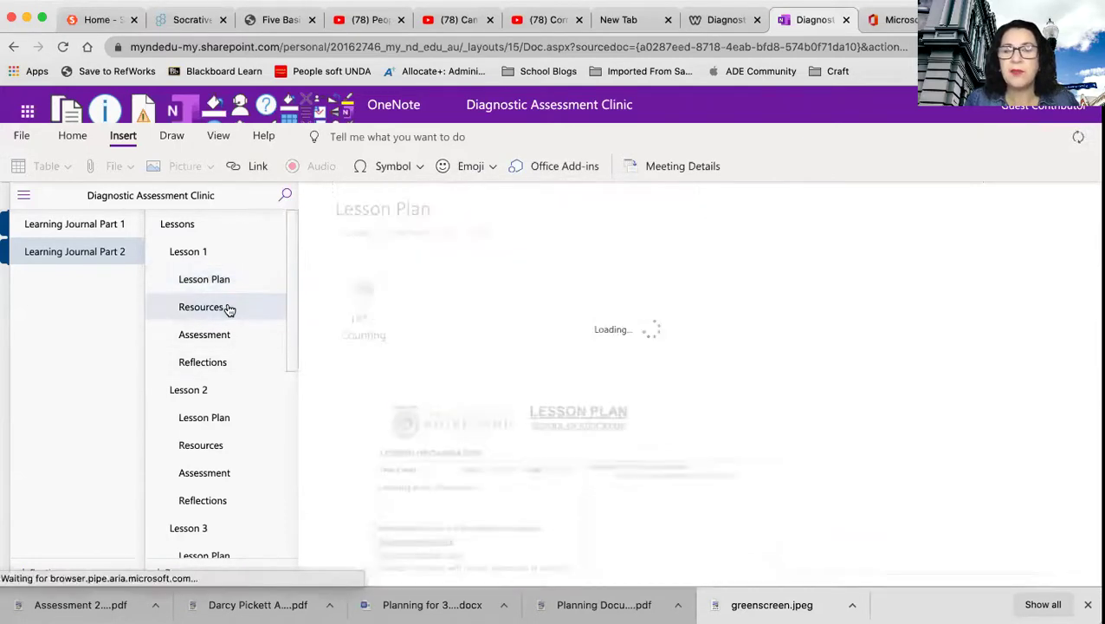
pyautogui.scroll(-3, 485, 398)
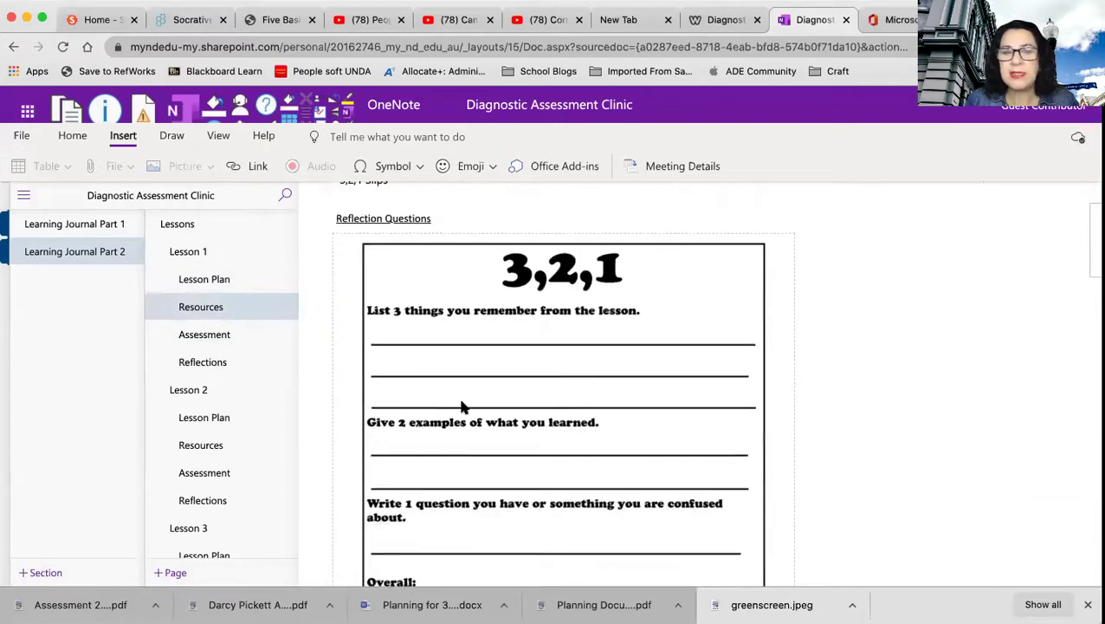
pyautogui.click(232, 332)
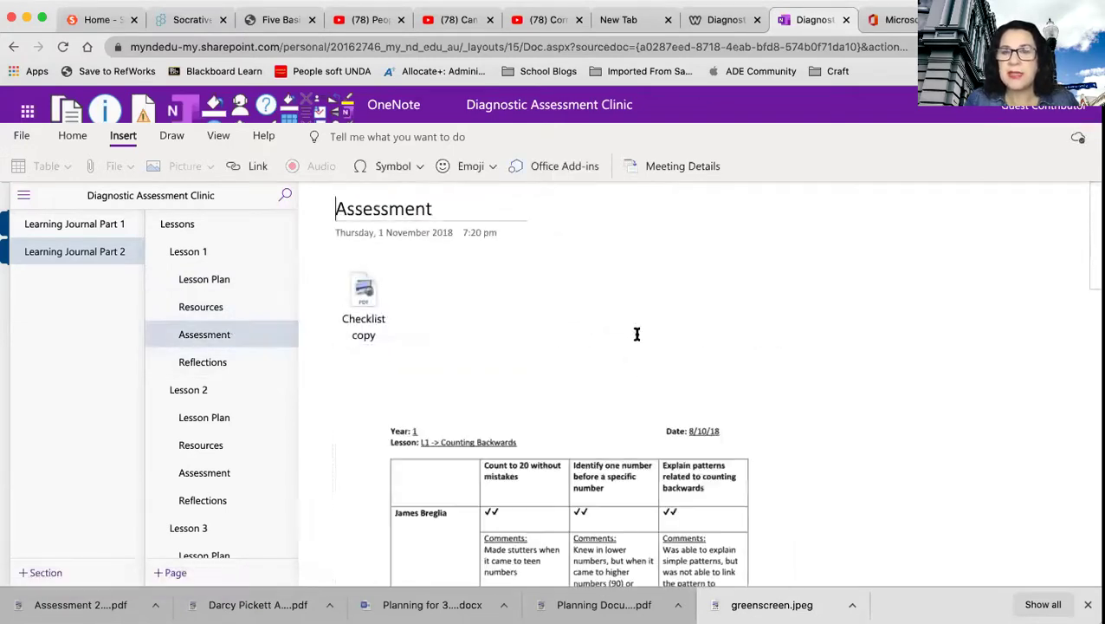
pyautogui.scroll(-10, 633, 359)
pyautogui.scroll(-10, 631, 367)
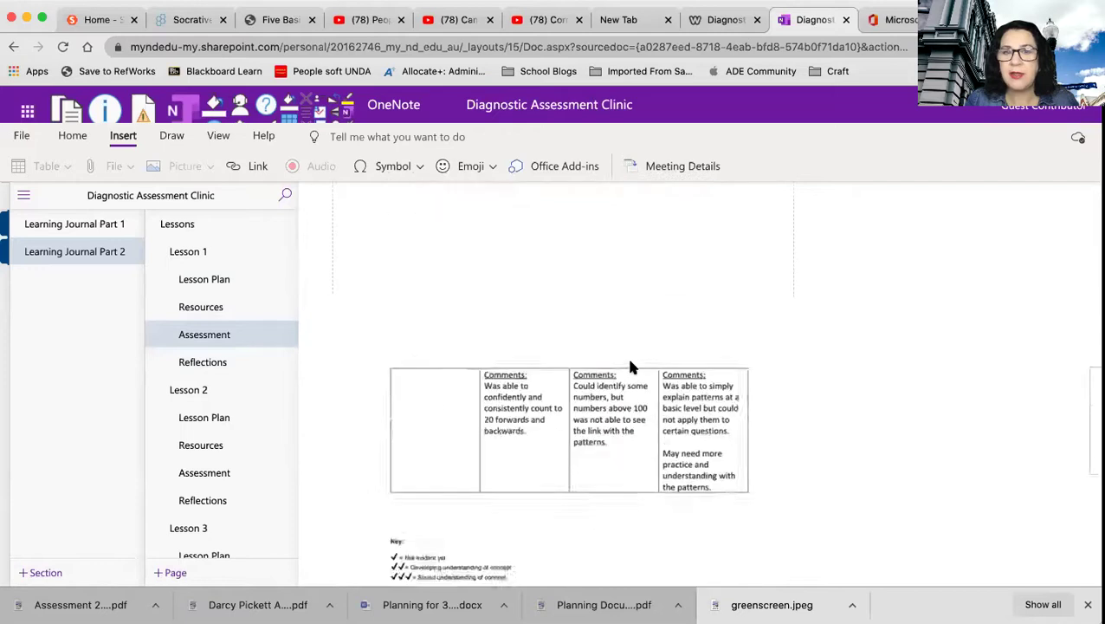
pyautogui.click(227, 362)
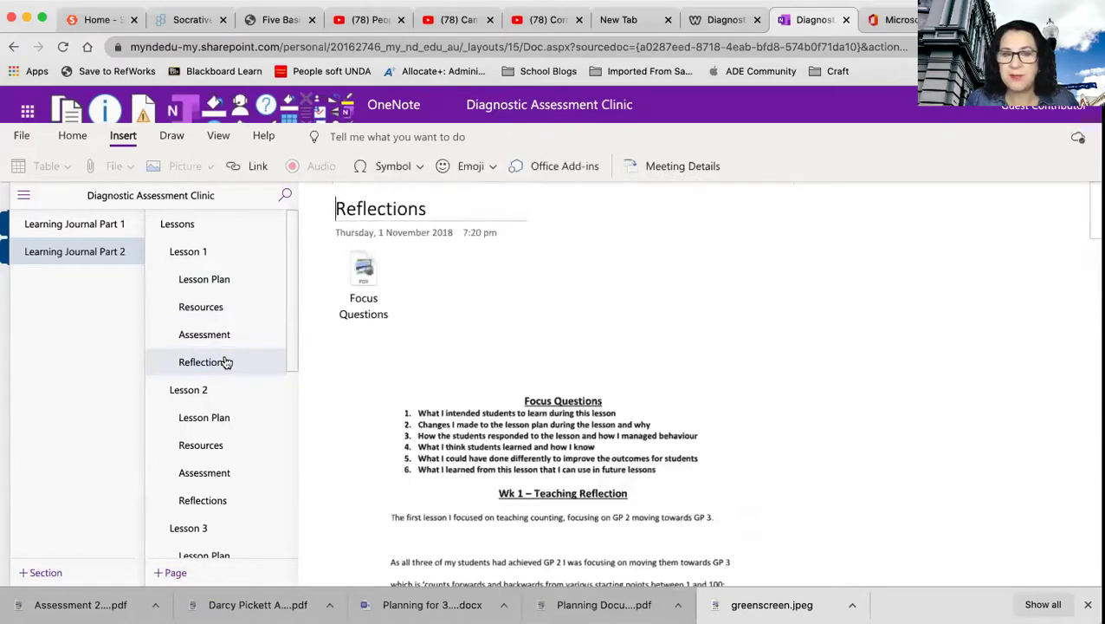
pyautogui.scroll(-4, 570, 479)
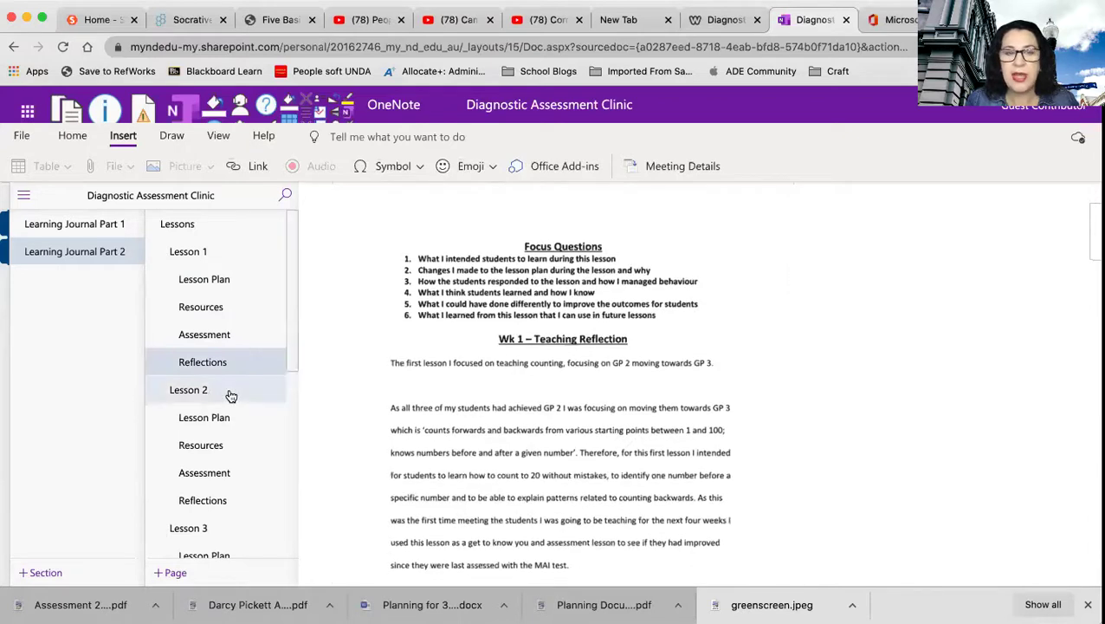
# - Open Lesson 2's Lesson Plan page and scroll through the LP2 - Counting printout
pyautogui.click(202, 422)
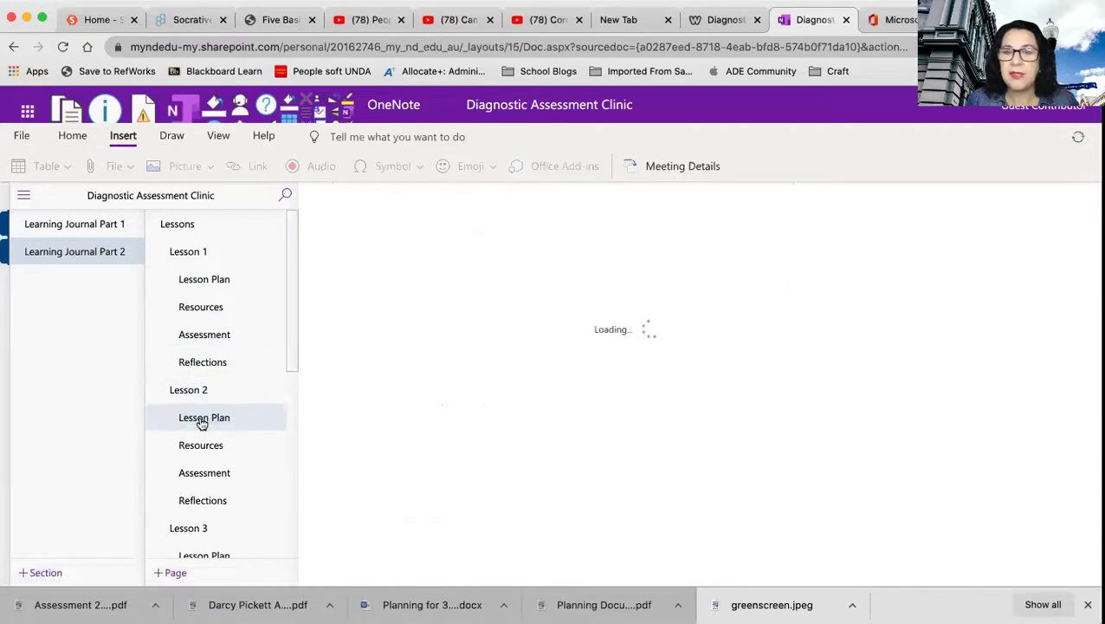
pyautogui.scroll(-6, 202, 422)
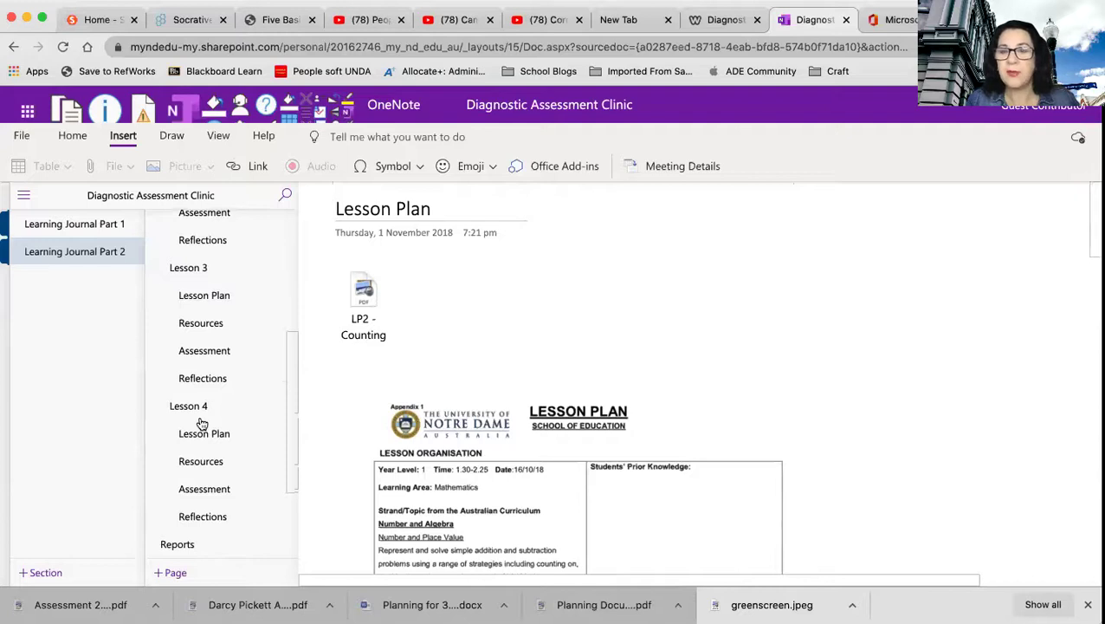
pyautogui.scroll(-3, 201, 423)
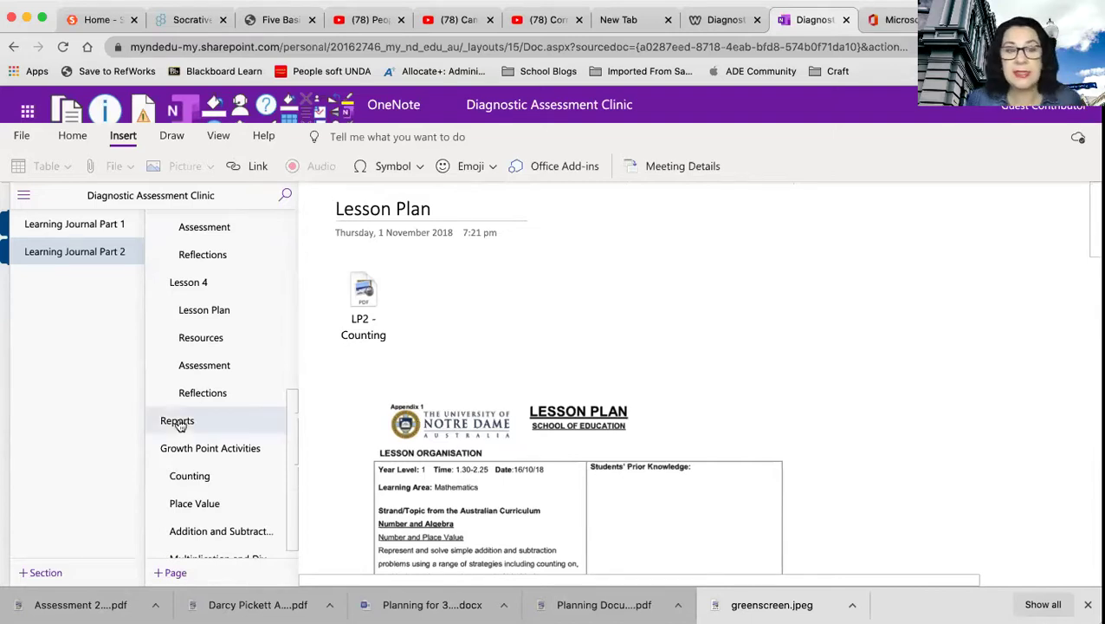
# - Check the Reports page, then read through the Growth Point Activities Counting page's printout
pyautogui.click(177, 424)
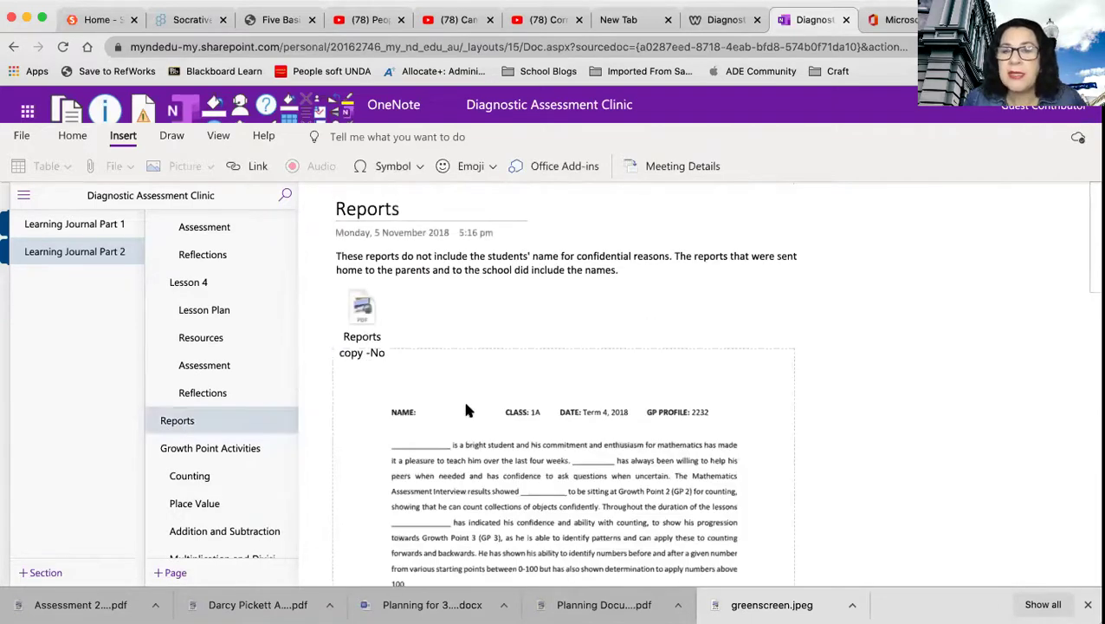
pyautogui.scroll(-1, 472, 409)
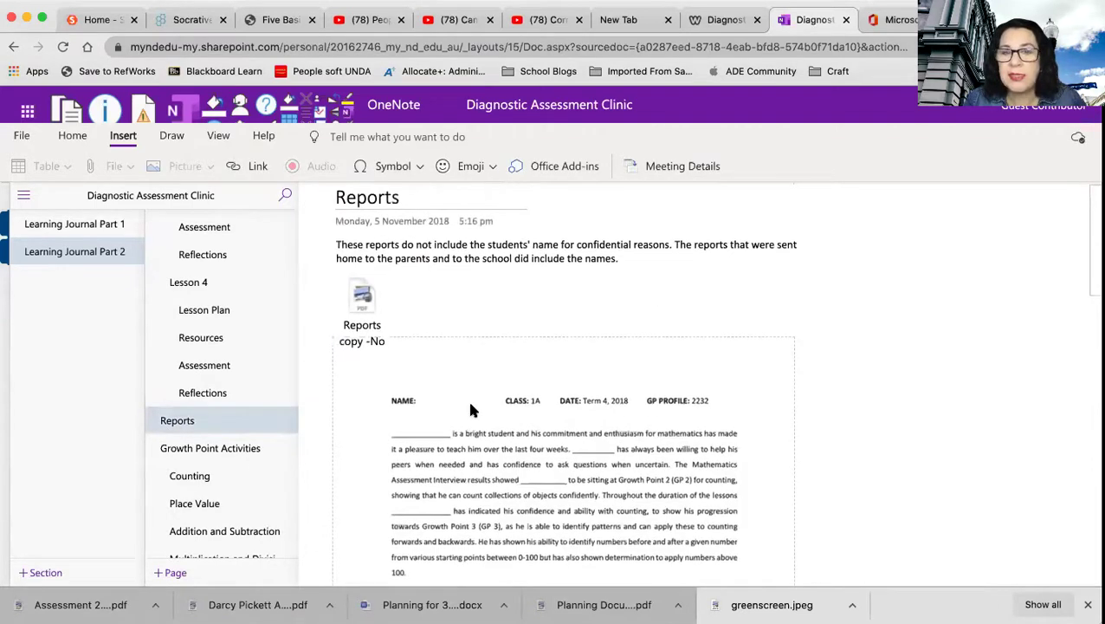
pyautogui.click(245, 448)
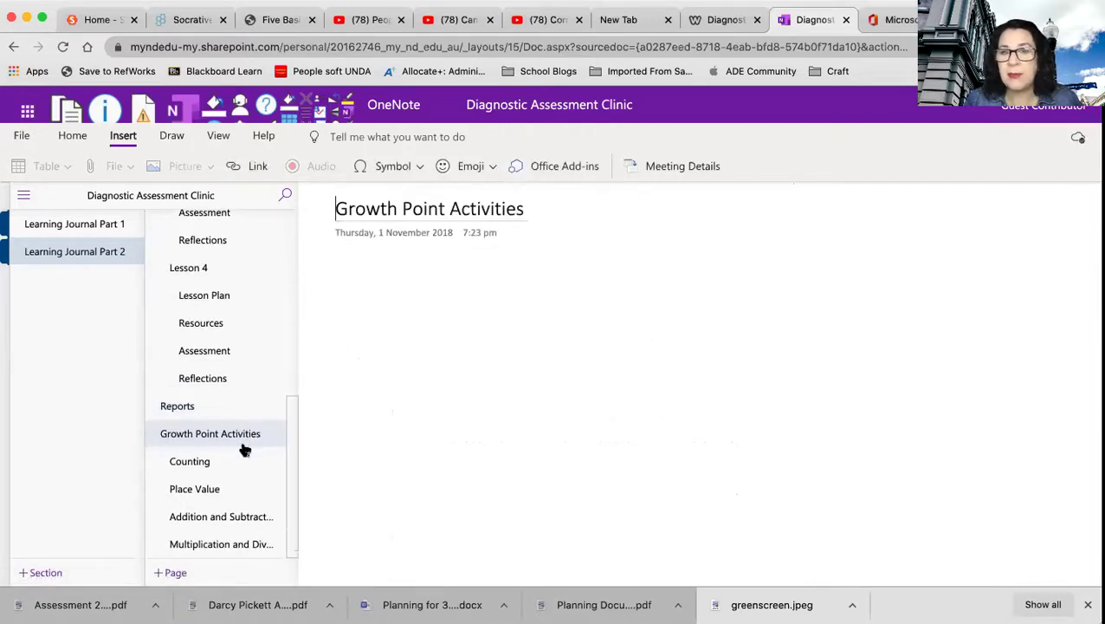
pyautogui.click(190, 461)
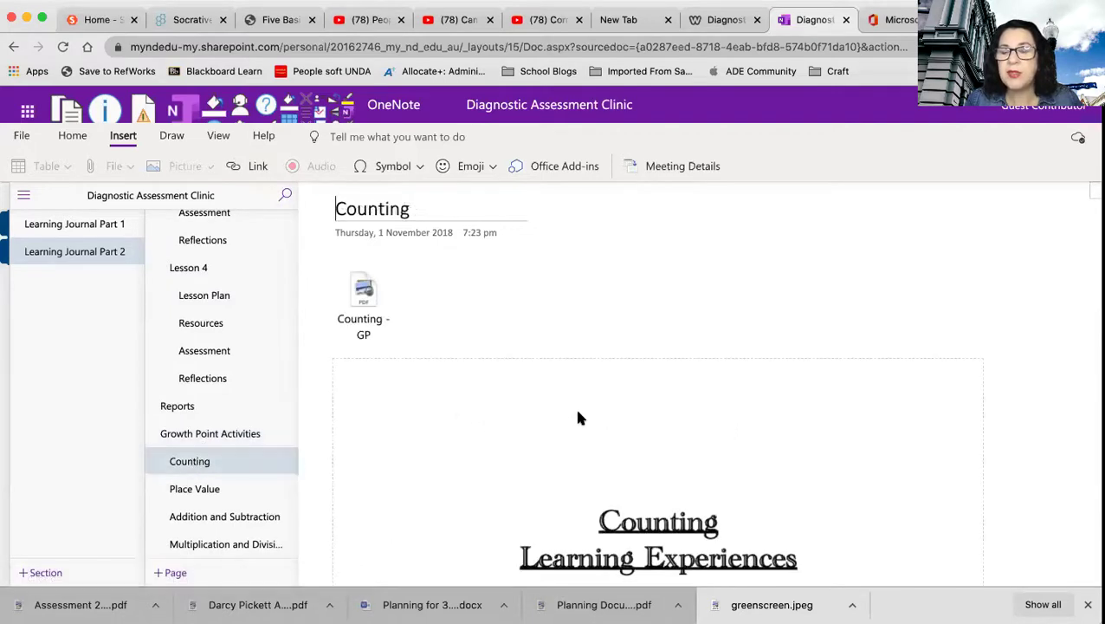
pyautogui.scroll(-5, 579, 416)
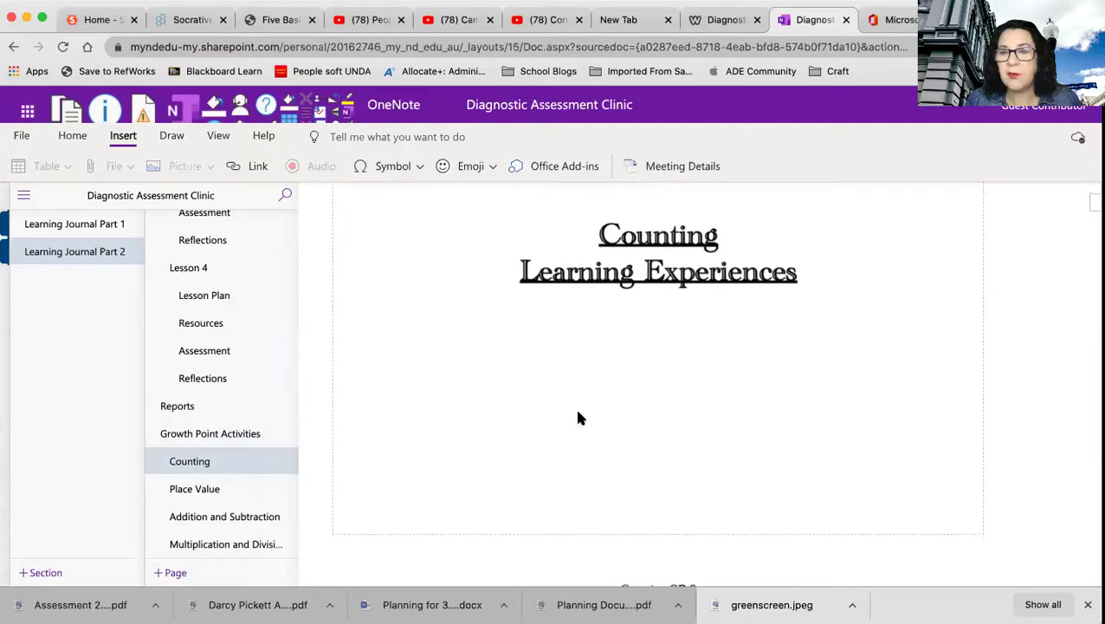
pyautogui.scroll(-15, 578, 417)
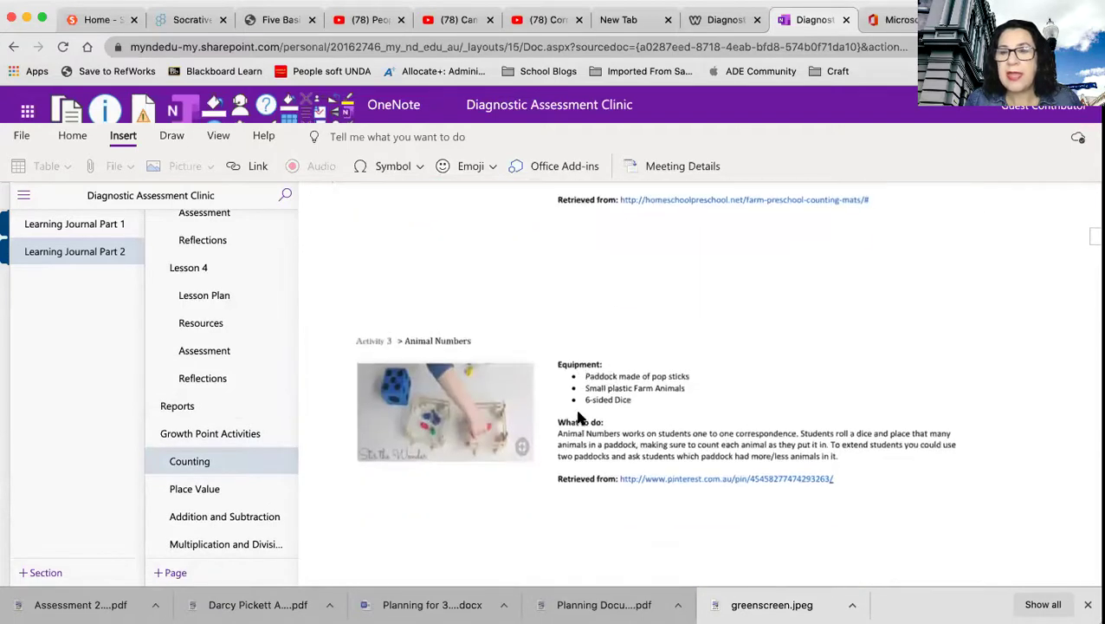
pyautogui.scroll(10, 578, 417)
pyautogui.scroll(-4, 579, 417)
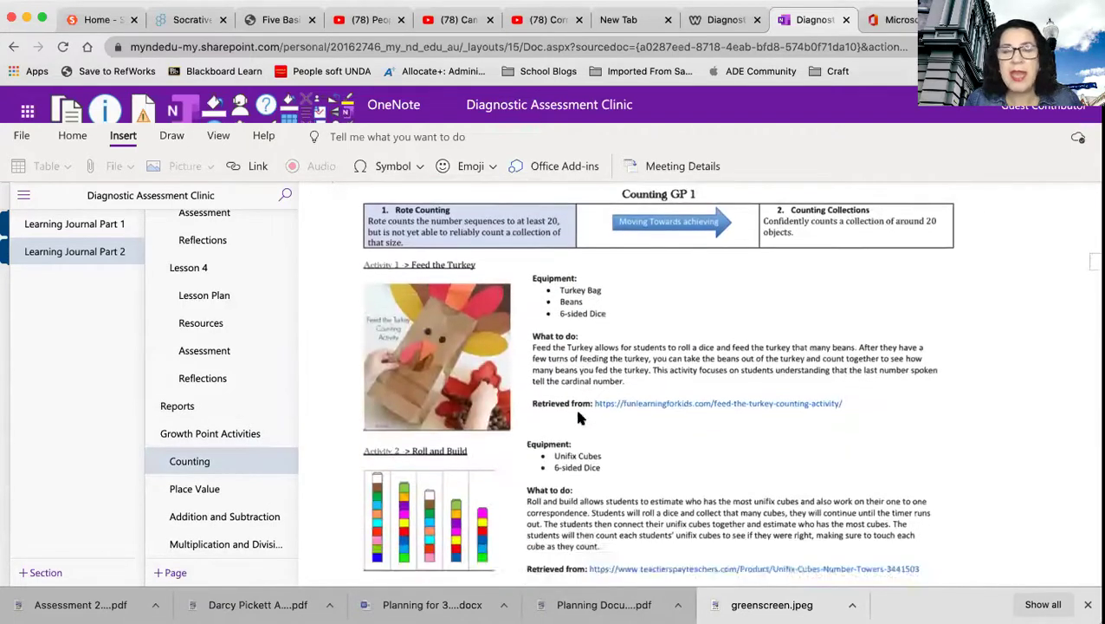
pyautogui.scroll(-15, 579, 418)
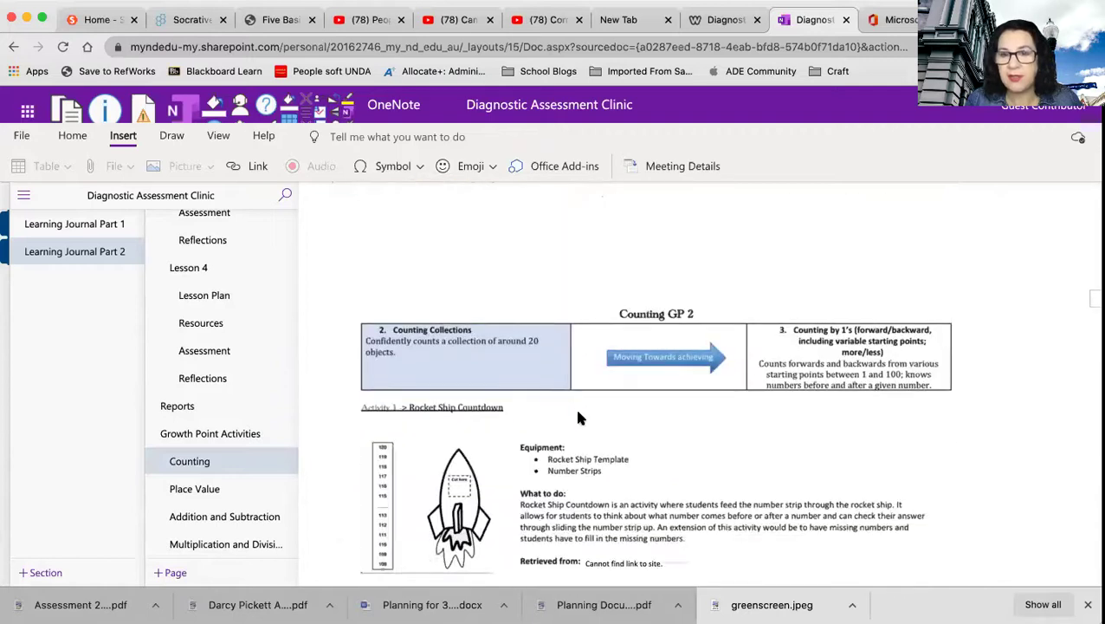
pyautogui.click(204, 489)
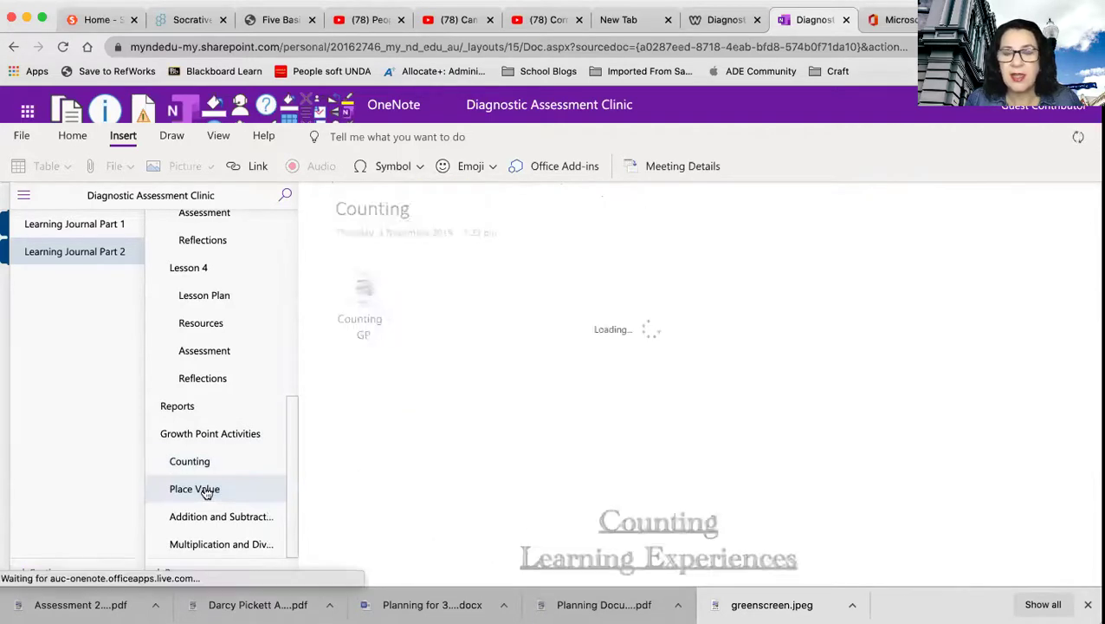
pyautogui.scroll(-5, 577, 435)
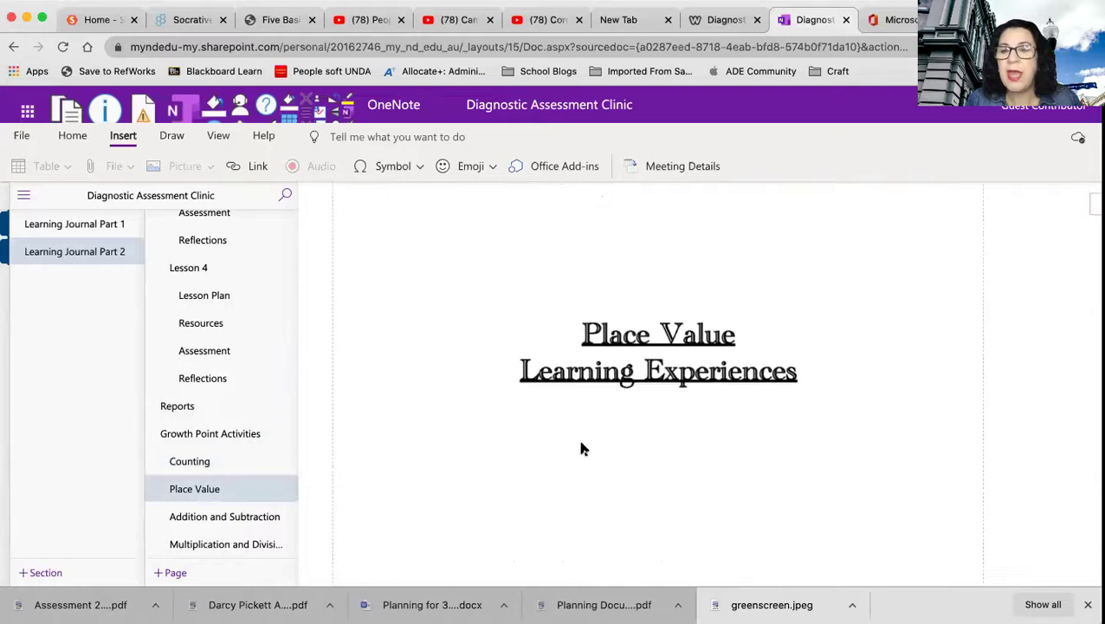
pyautogui.scroll(-3, 581, 447)
pyautogui.scroll(3, 581, 447)
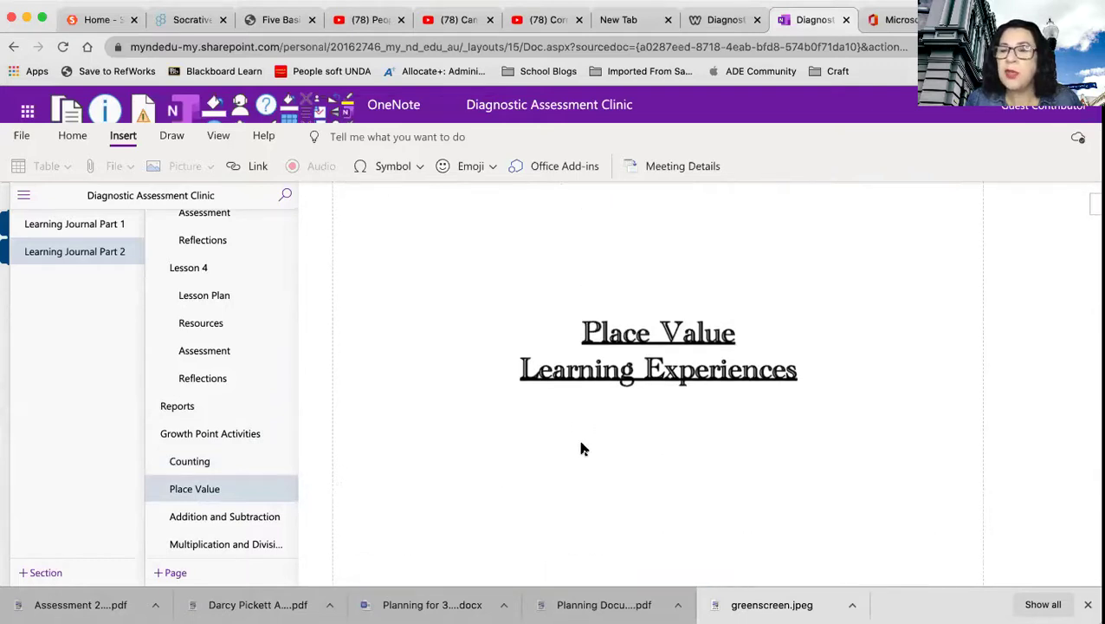
pyautogui.scroll(5, 582, 448)
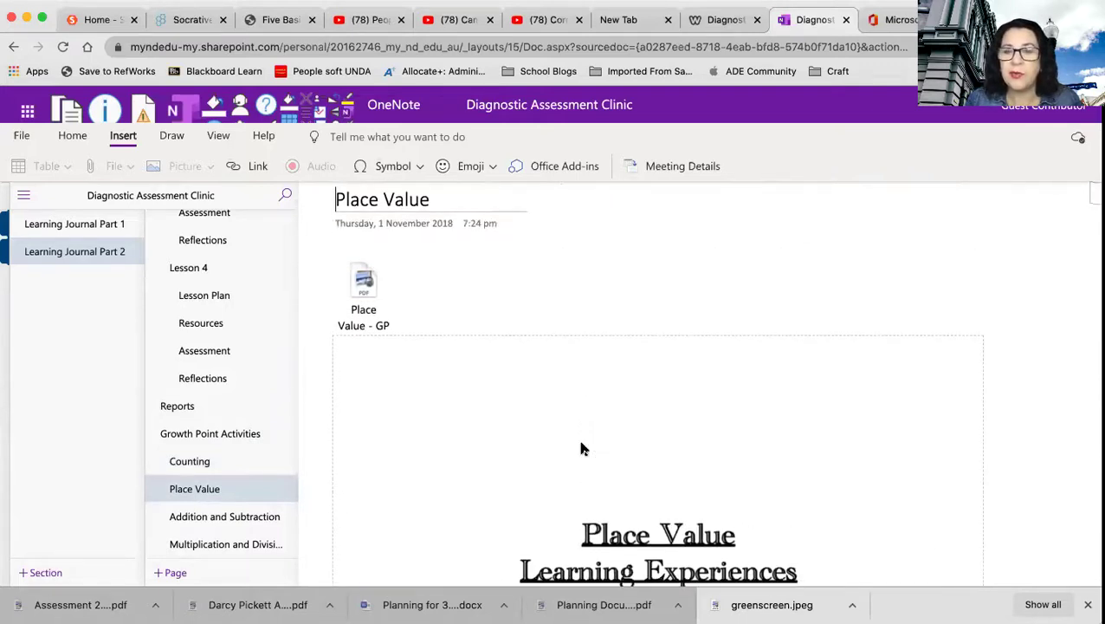
pyautogui.scroll(-2, 582, 448)
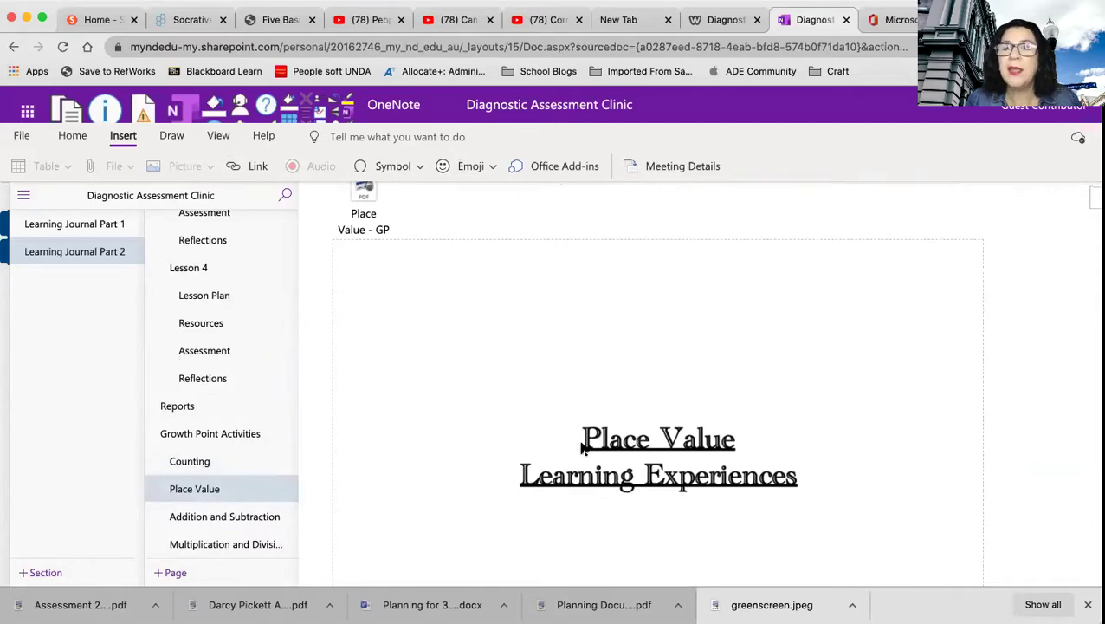
pyautogui.scroll(-6, 582, 447)
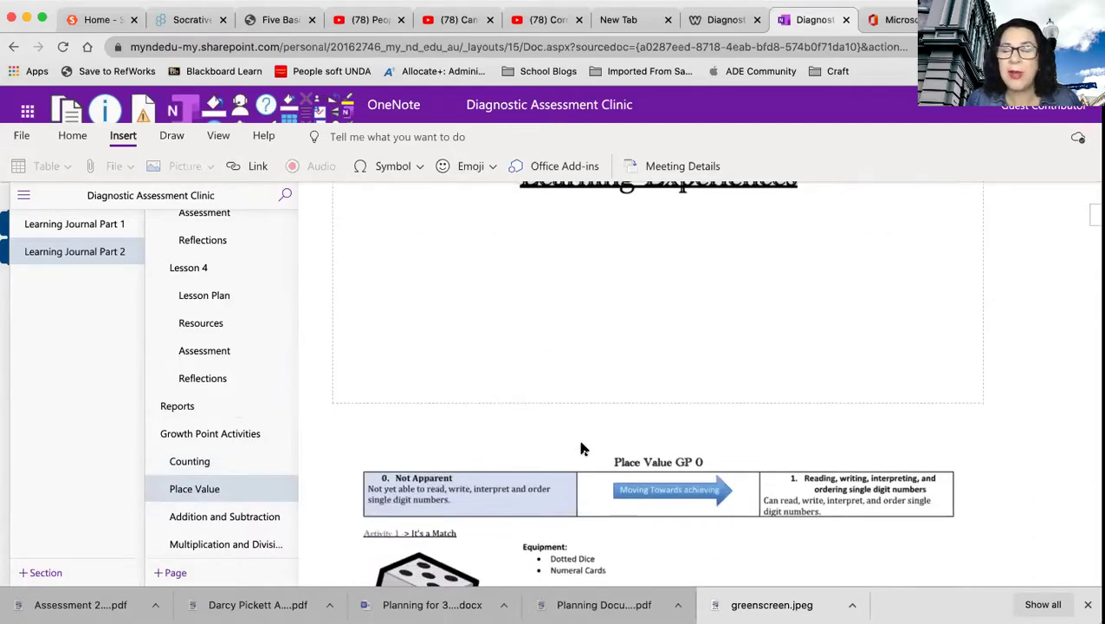
pyautogui.scroll(-2, 582, 447)
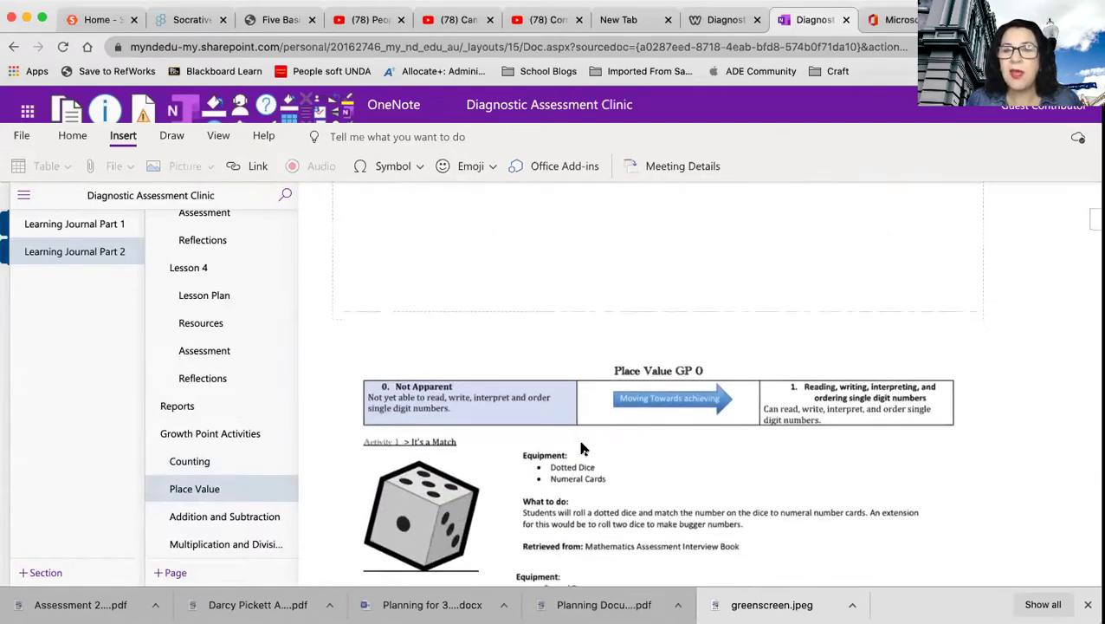
pyautogui.scroll(-6, 582, 448)
pyautogui.scroll(15, 412, 376)
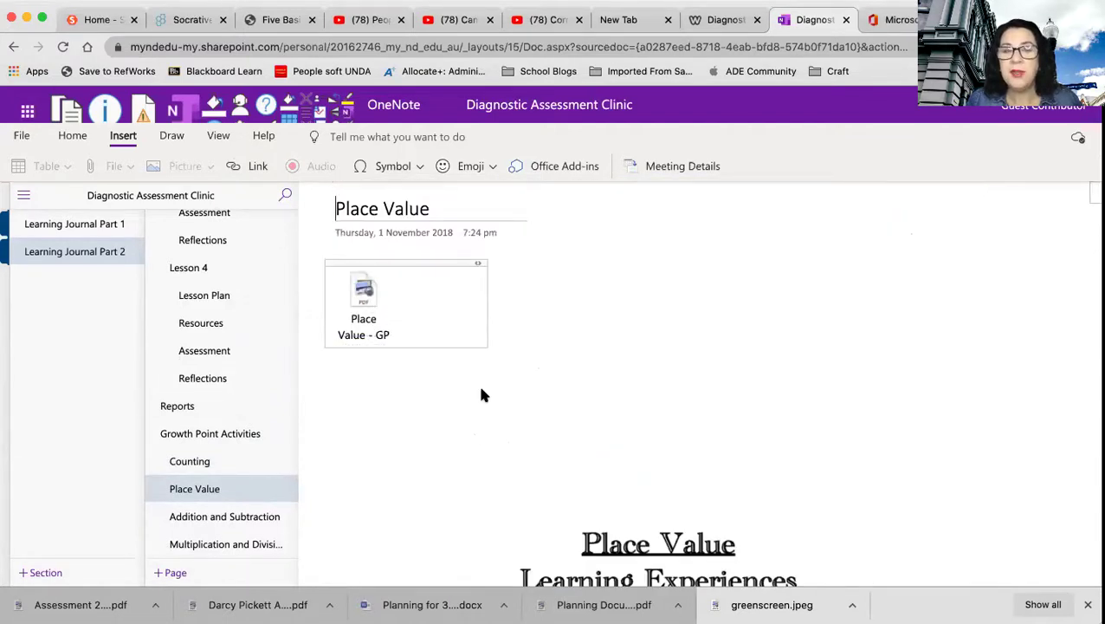
pyautogui.scroll(-7, 483, 395)
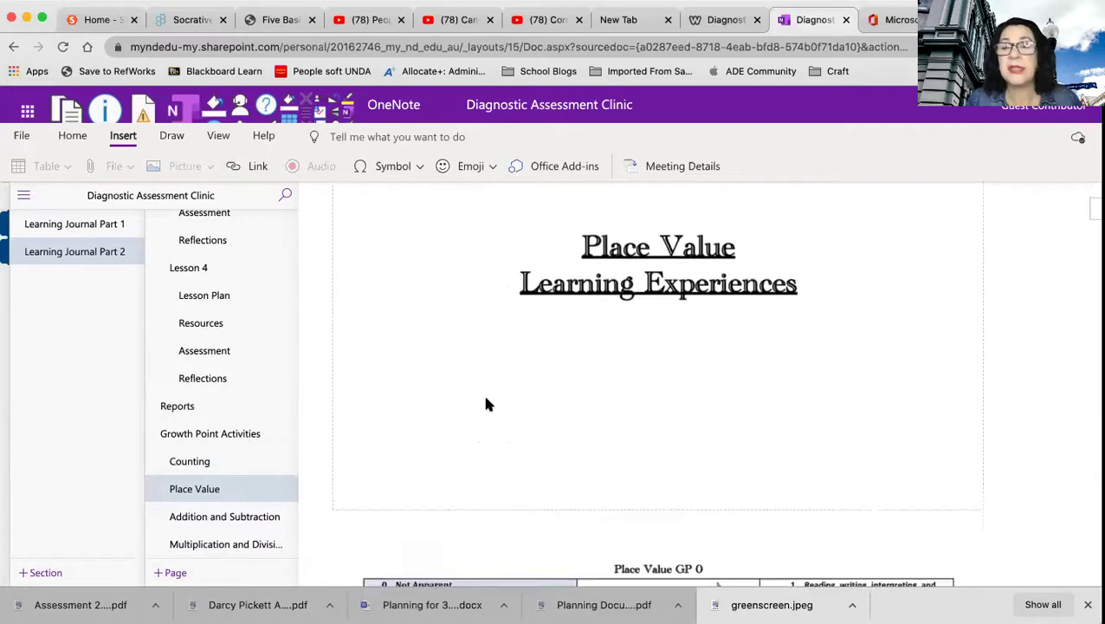
pyautogui.scroll(-8, 486, 404)
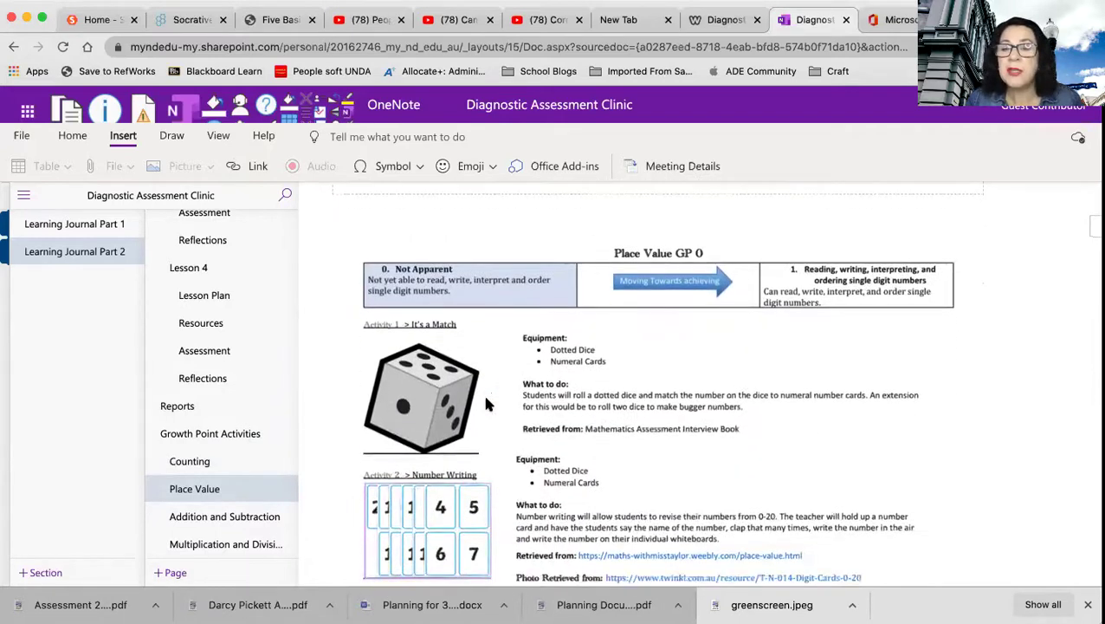
pyautogui.scroll(-5, 486, 404)
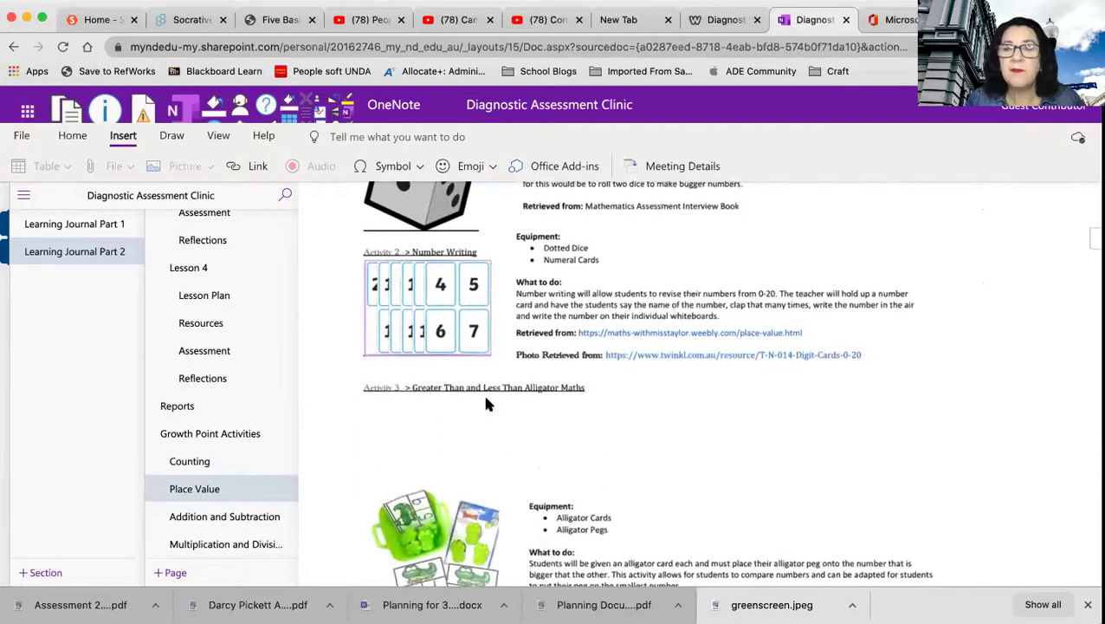
pyautogui.scroll(-15, 486, 404)
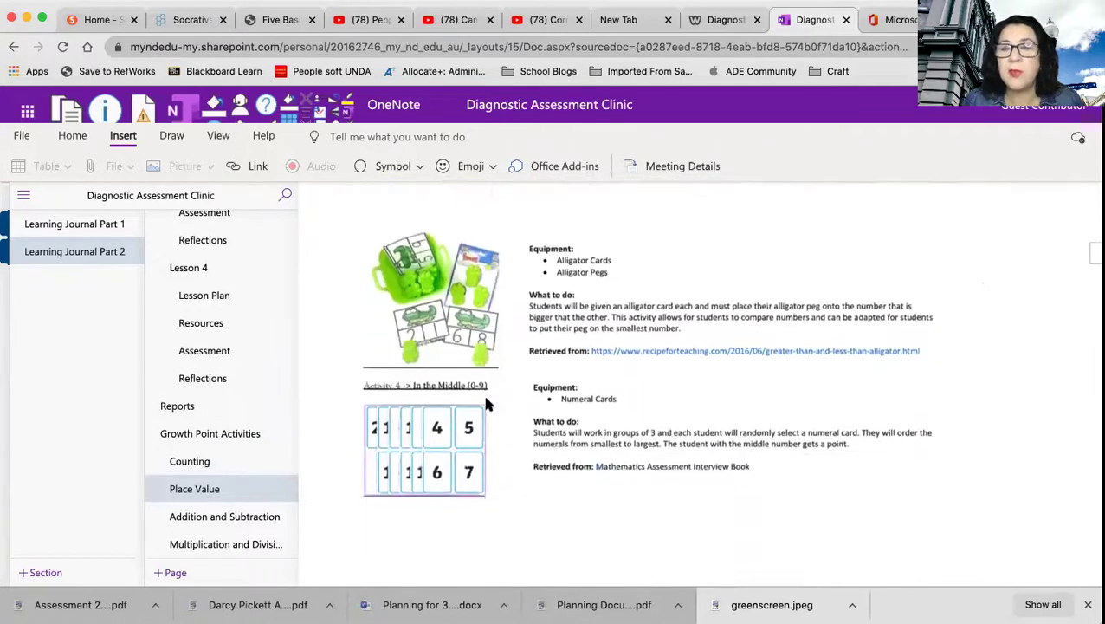
pyautogui.scroll(-10, 483, 392)
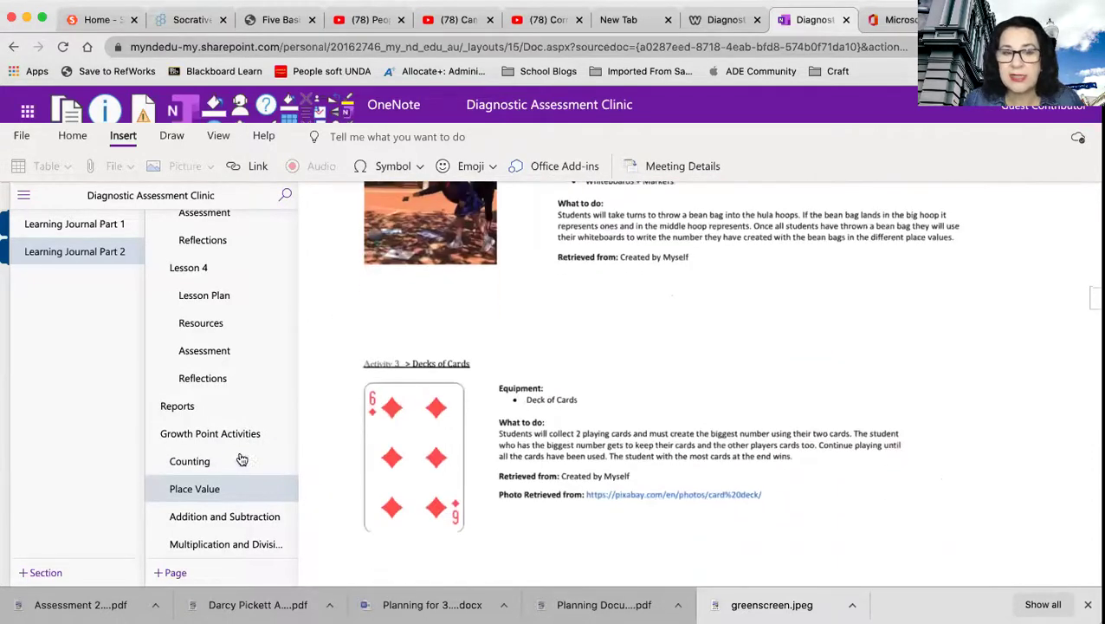
# - Scroll through the Addition and Subtraction page, then switch to the Office 365 home tab
pyautogui.click(224, 517)
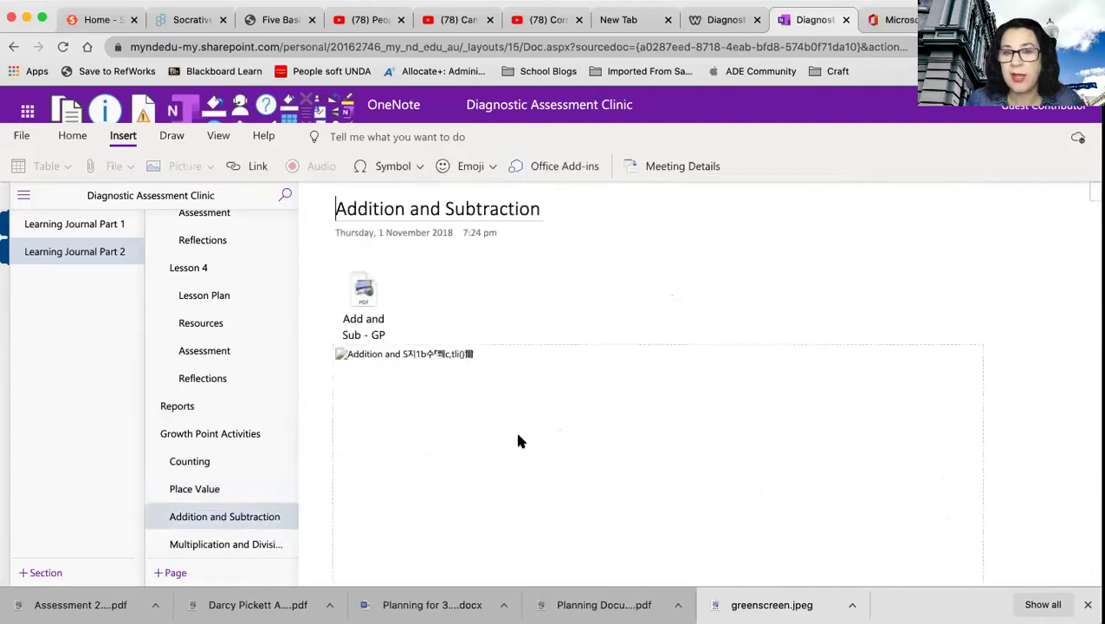
pyautogui.scroll(-5, 518, 440)
pyautogui.scroll(-3, 519, 442)
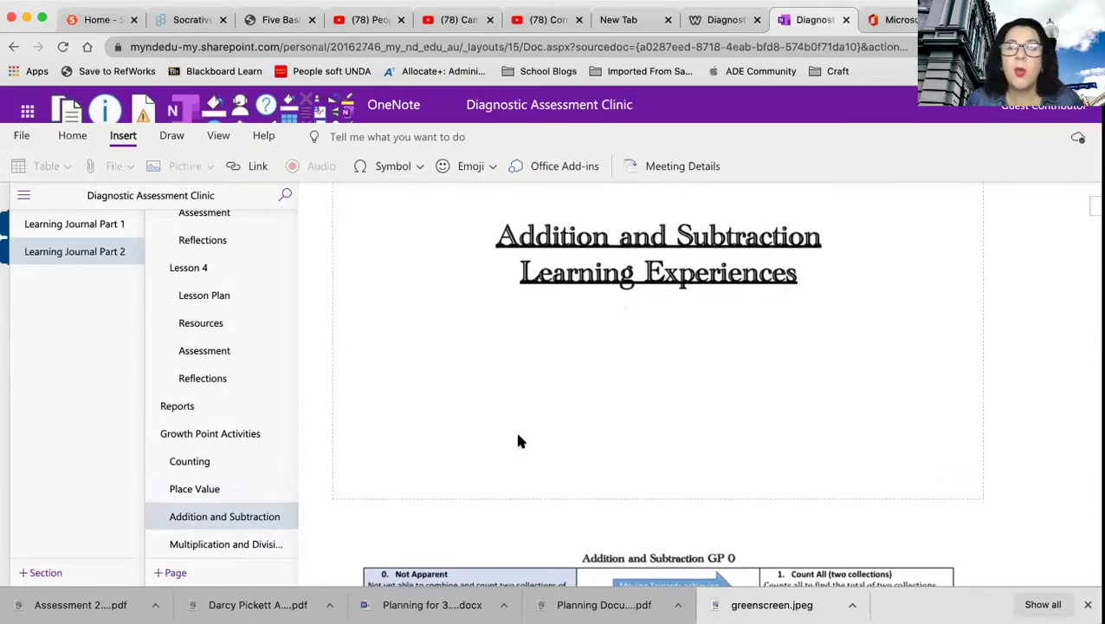
pyautogui.scroll(-2, 518, 440)
pyautogui.click(888, 20)
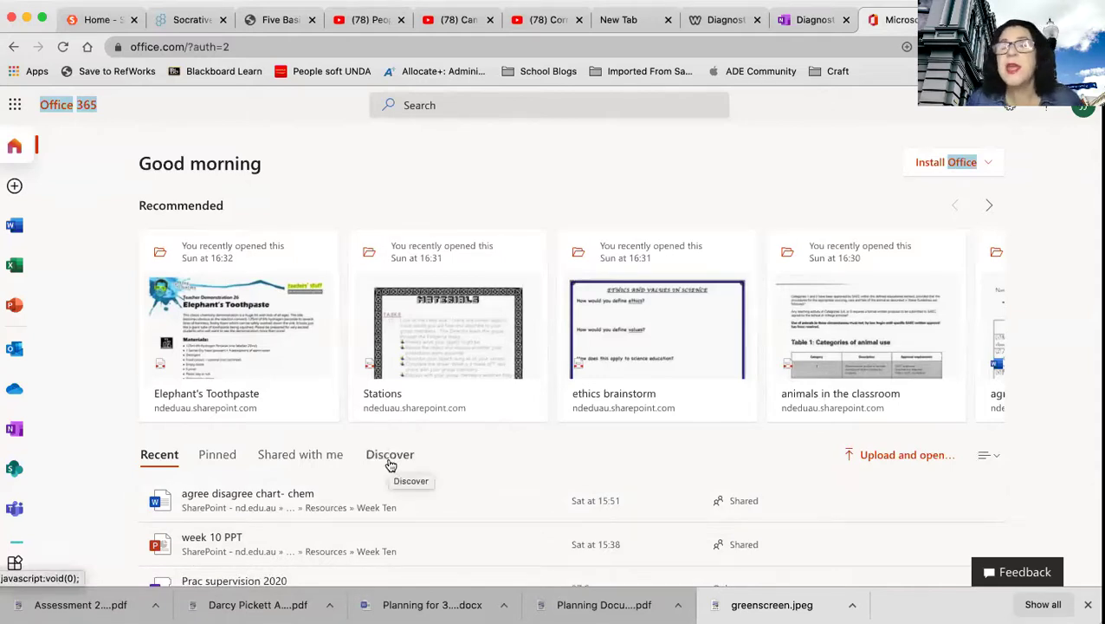
# - From the OneNote notebook list, create a notebook titled with the owner's name plus 'Maths Clinic 2020'
pyautogui.click(12, 430)
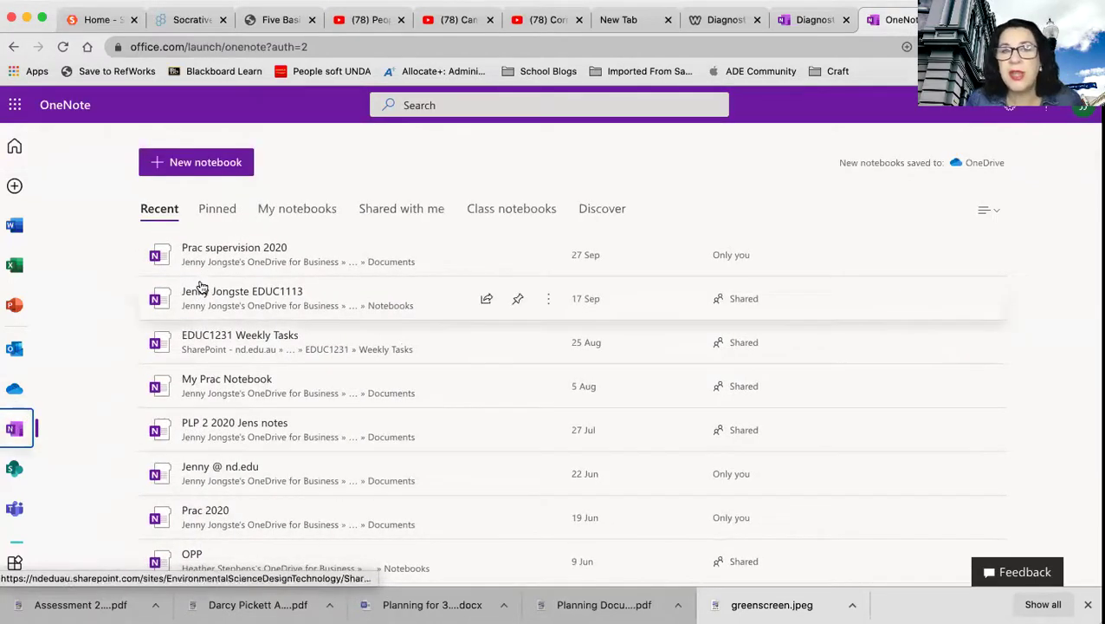
pyautogui.click(213, 165)
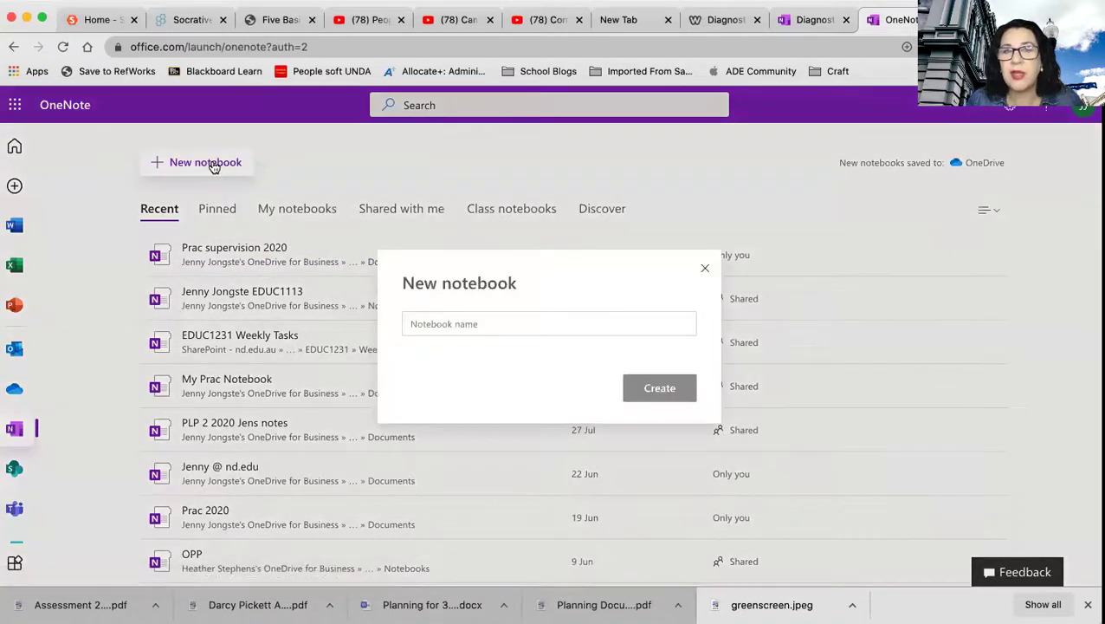
pyautogui.click(419, 323)
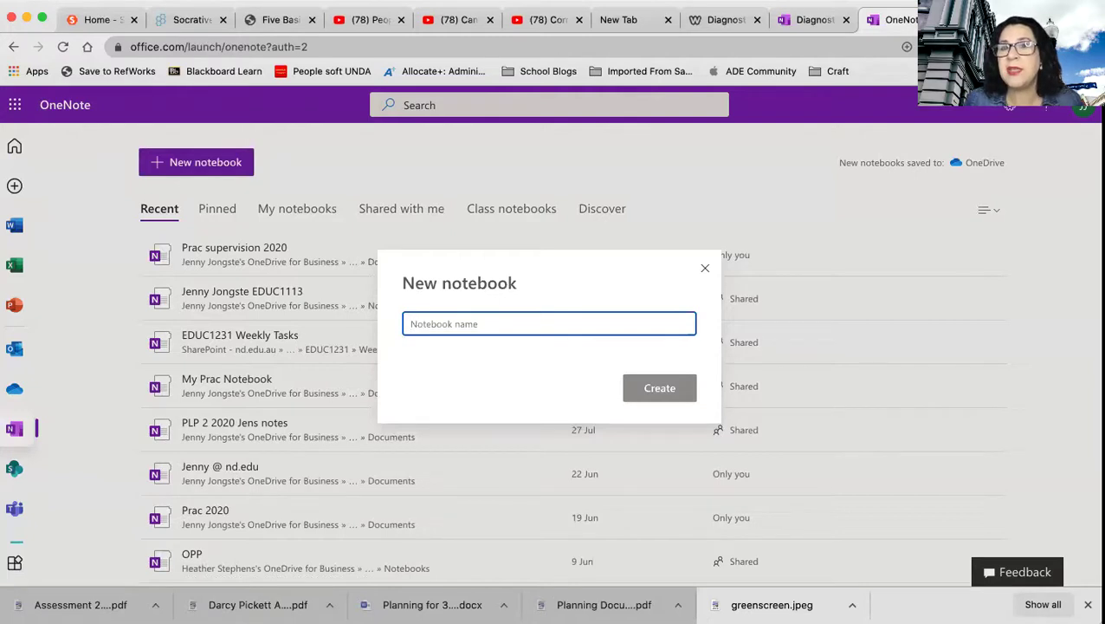
pyautogui.click(802, 19)
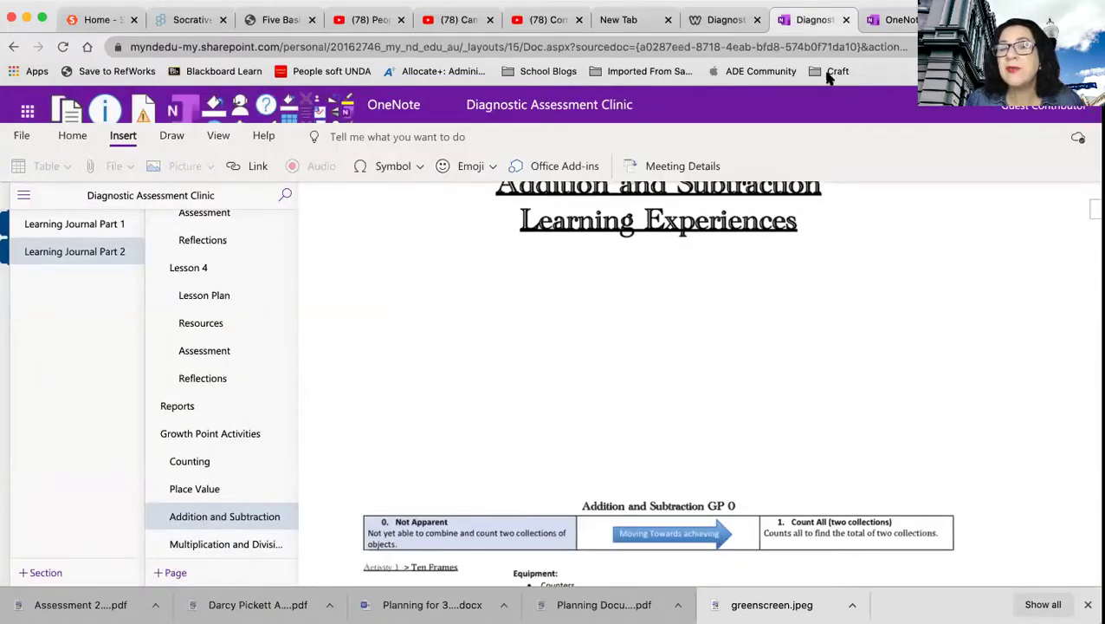
pyautogui.click(892, 19)
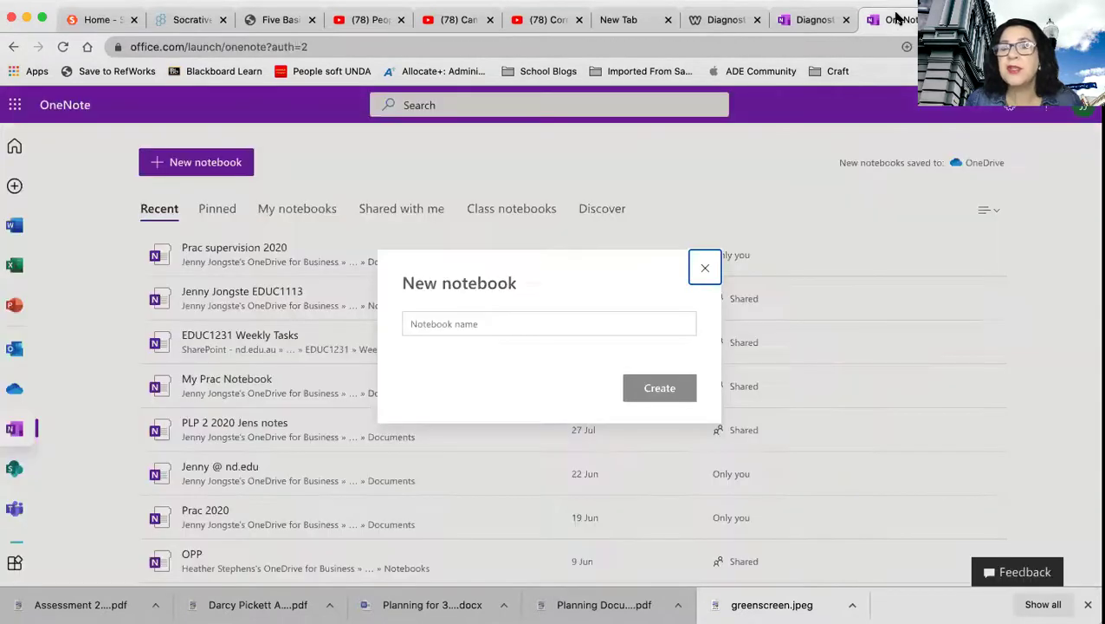
pyautogui.click(413, 322)
pyautogui.write('Jenny J')
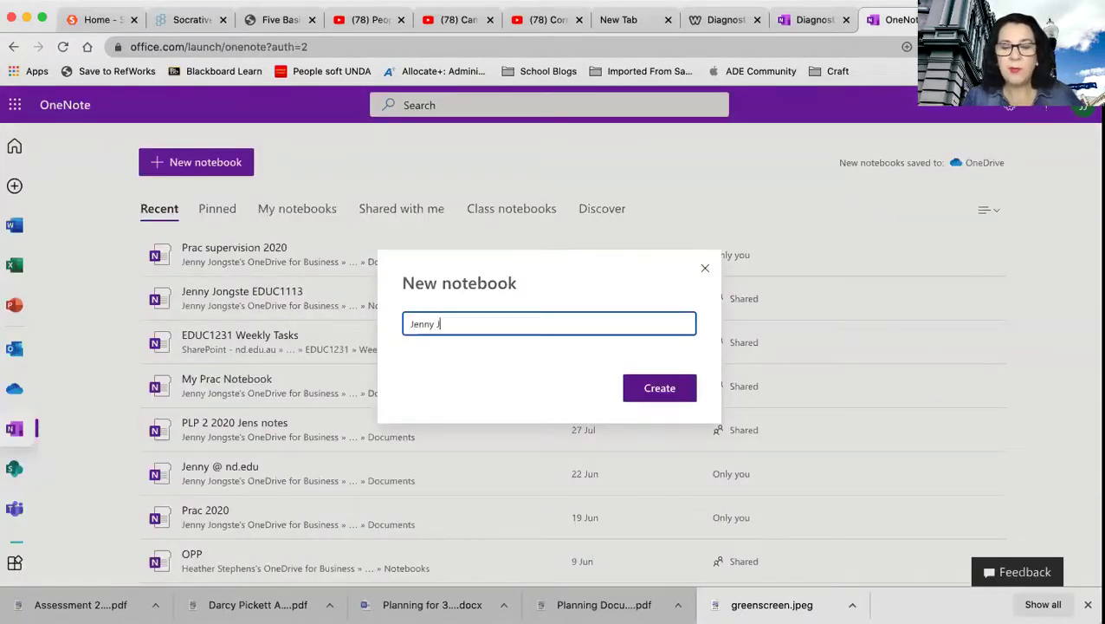
pyautogui.write('ongste')
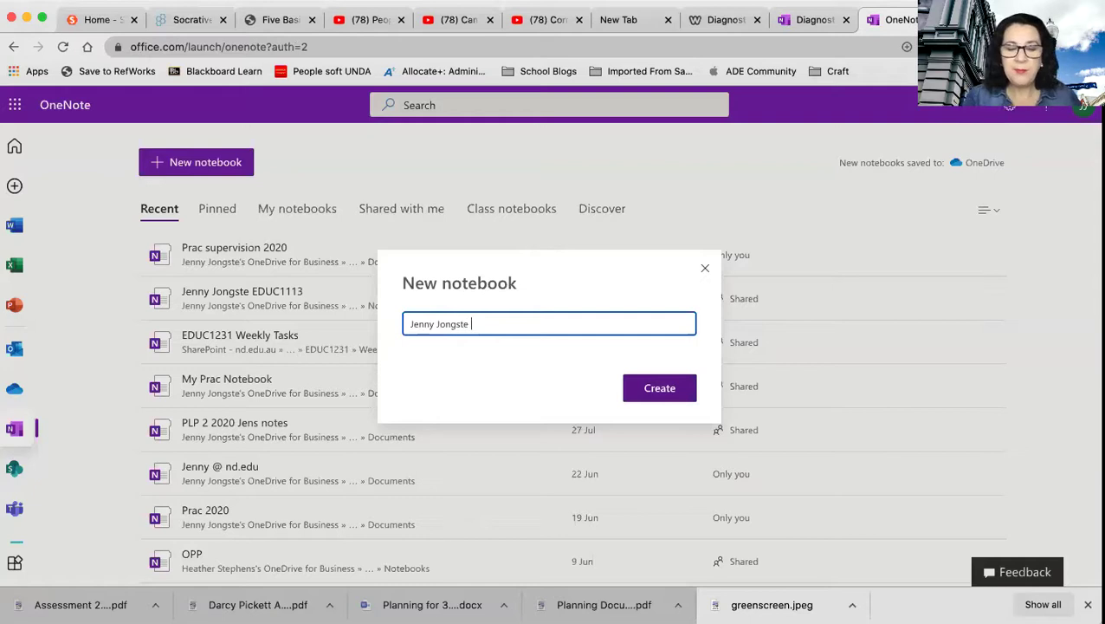
pyautogui.write(' Maths Cl')
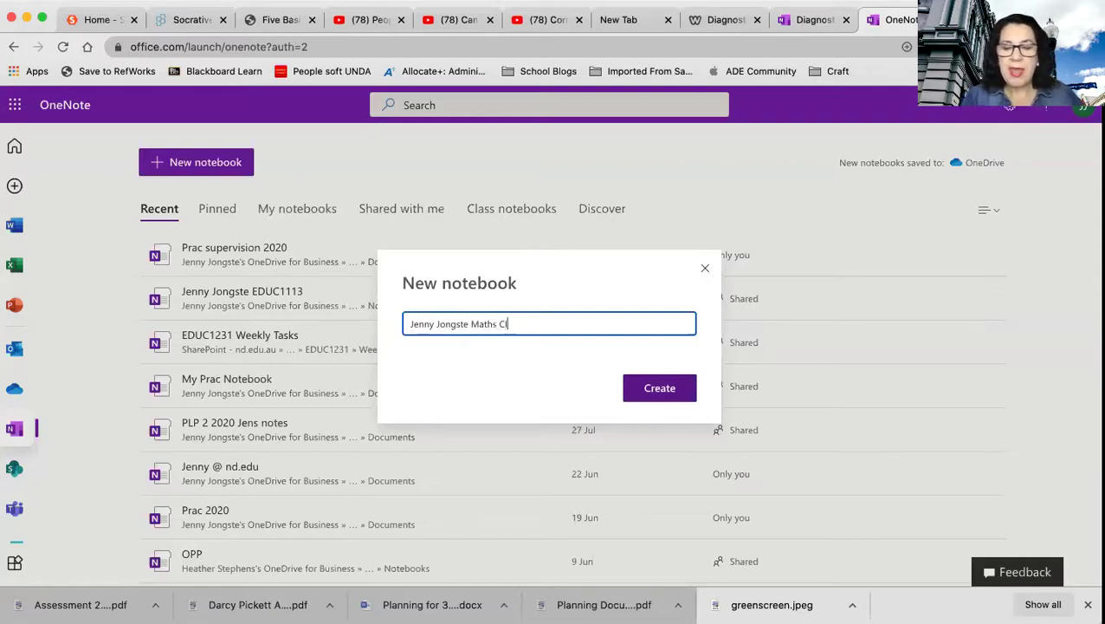
pyautogui.write('inic 2020')
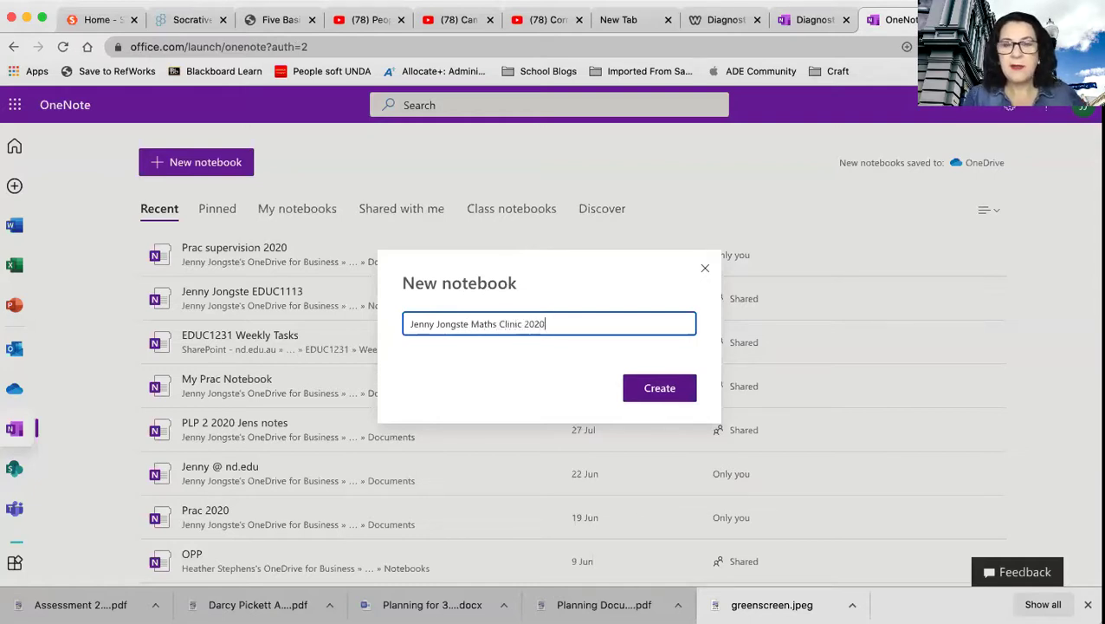
pyautogui.click(650, 386)
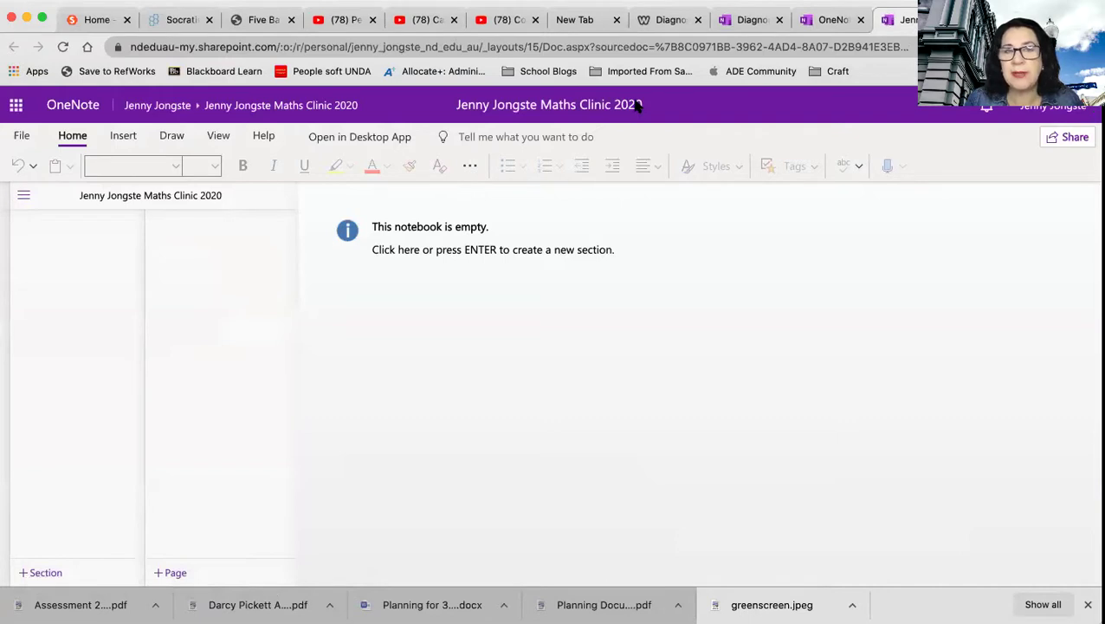
pyautogui.click(32, 573)
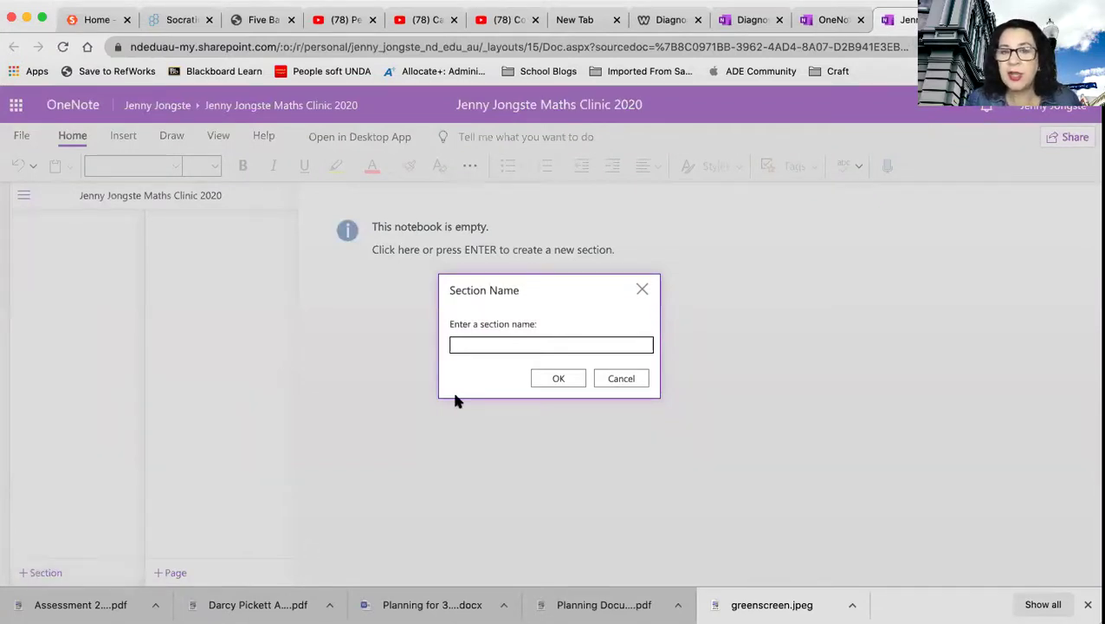
pyautogui.write('M')
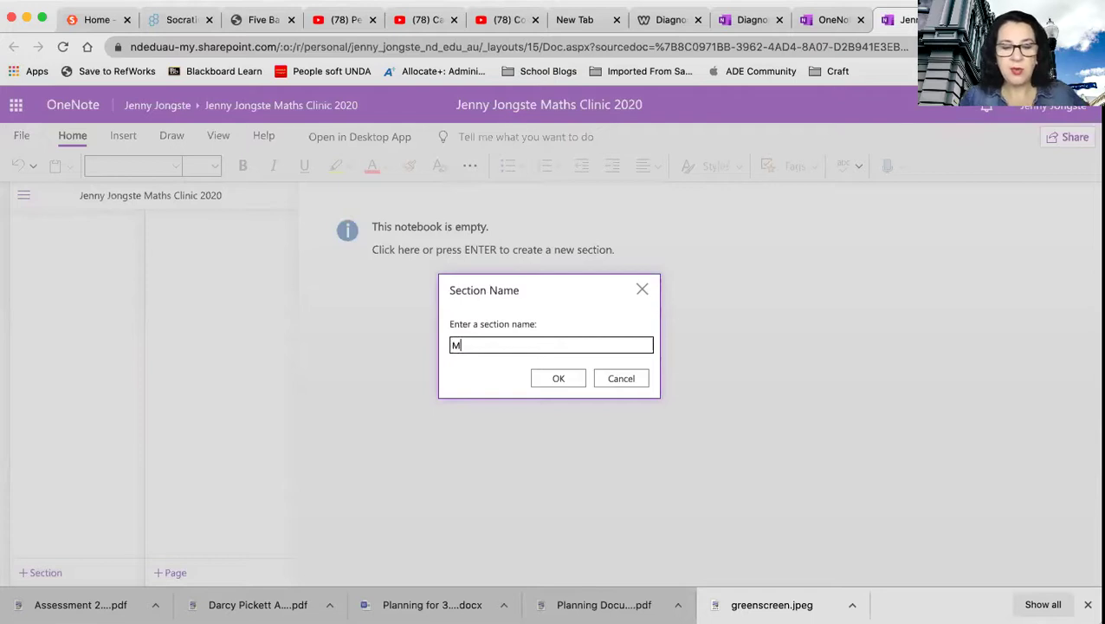
pyautogui.write('aths clcinic')
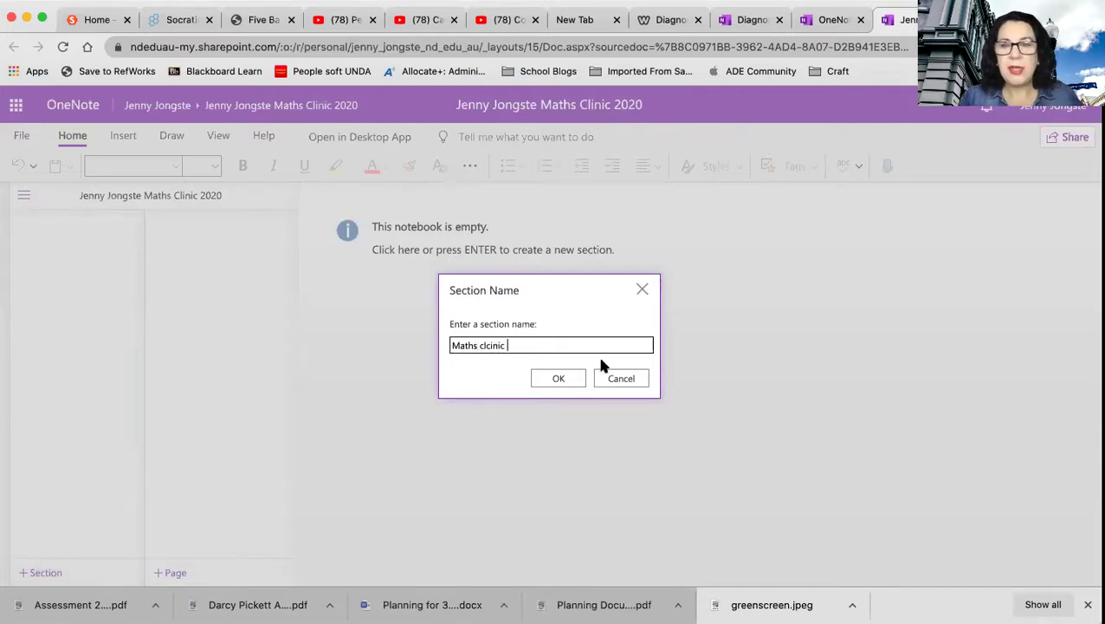
pyautogui.click(619, 377)
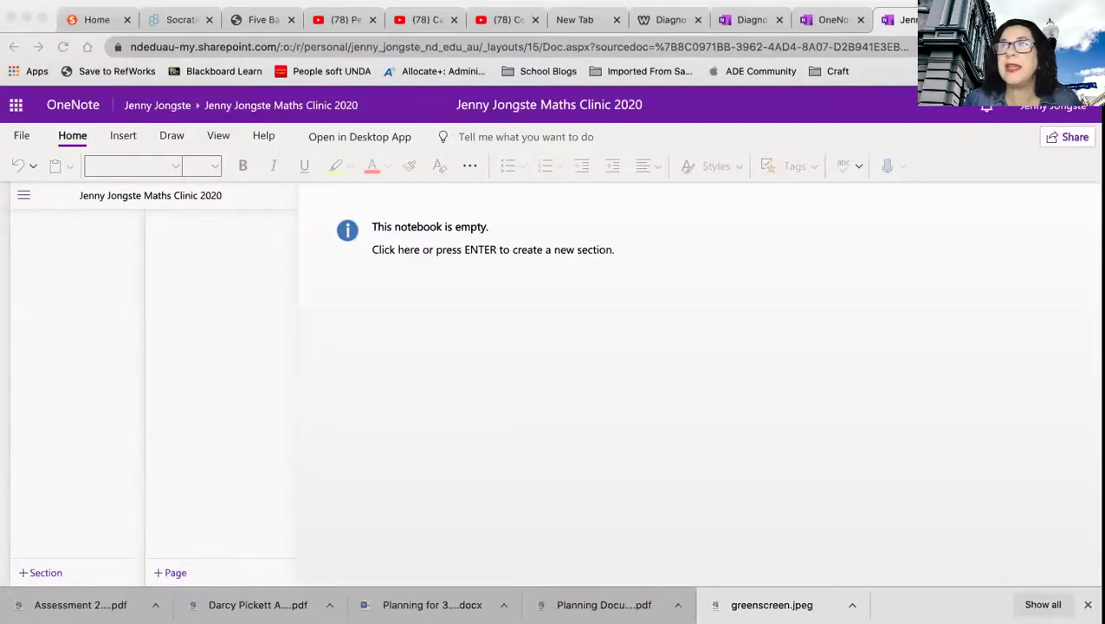
# - Add a section named Lessons to the notebook
pyautogui.click(40, 573)
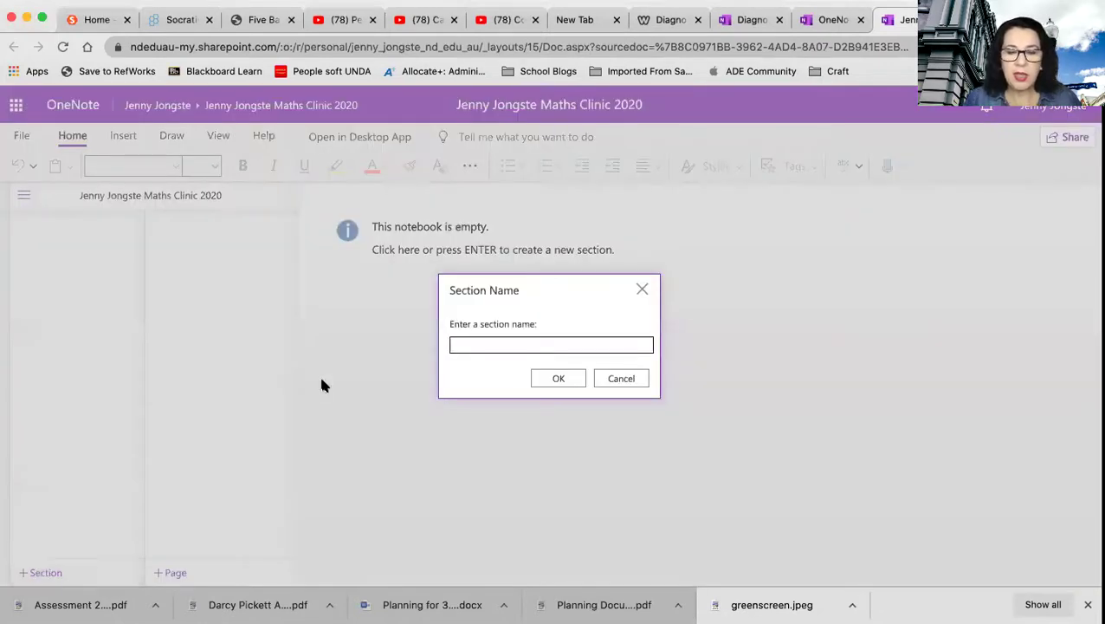
pyautogui.write('Lessons')
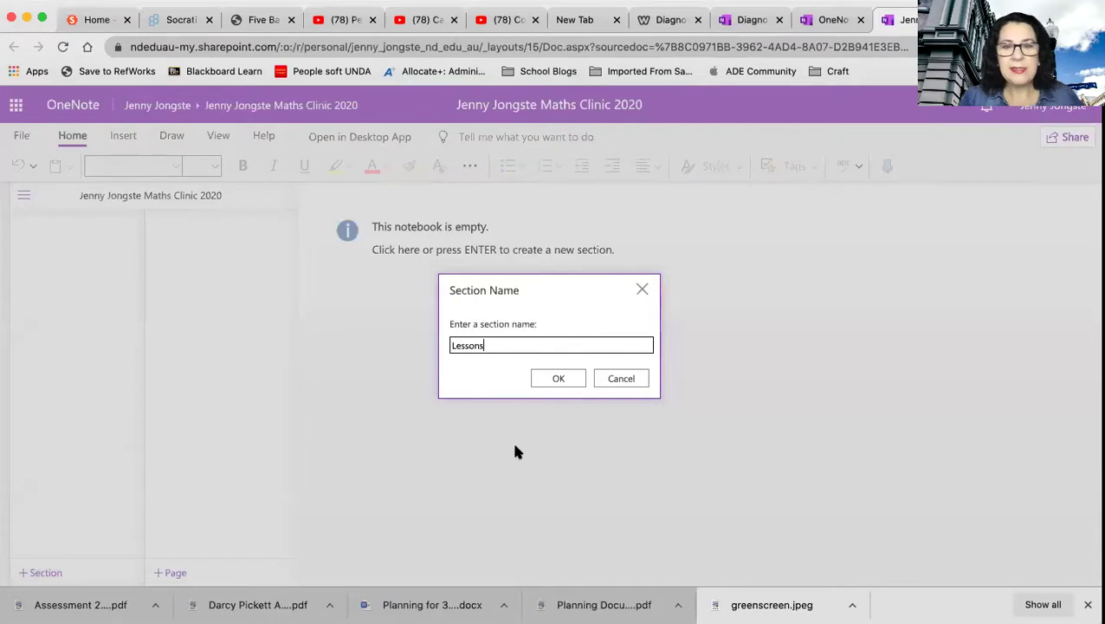
pyautogui.click(568, 380)
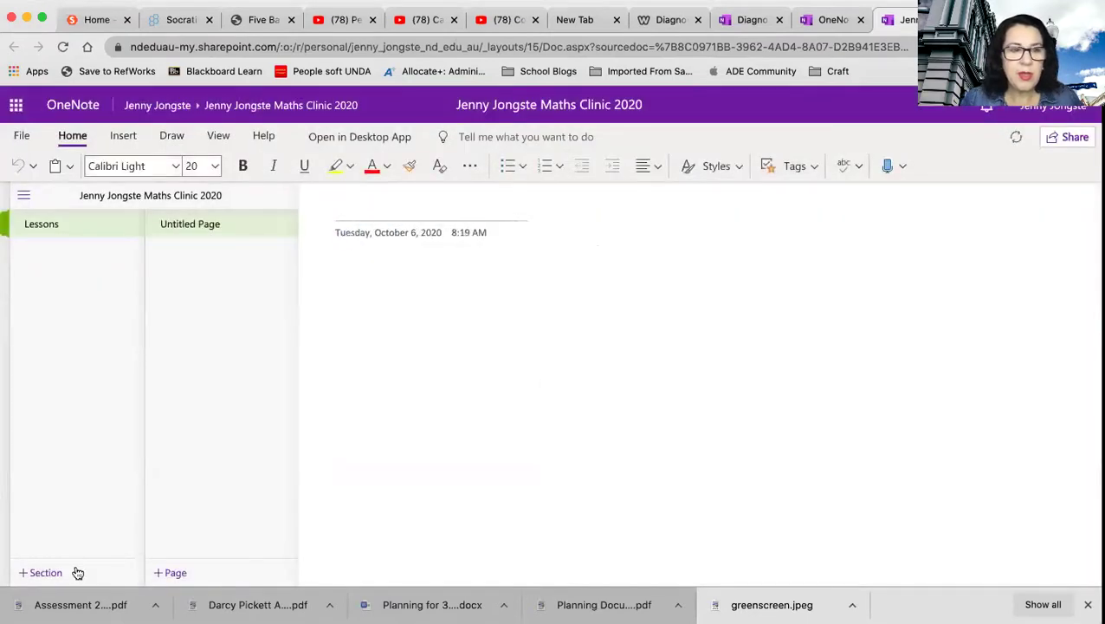
# - Add a Reports section, correcting its name to a capital R
pyautogui.click(48, 573)
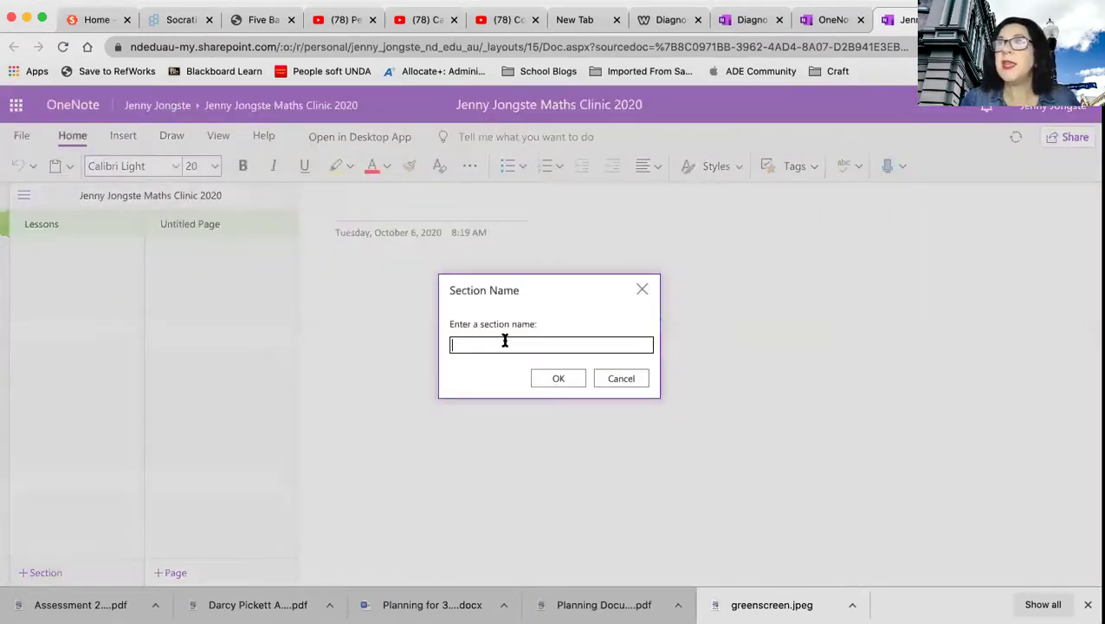
pyautogui.write('reports')
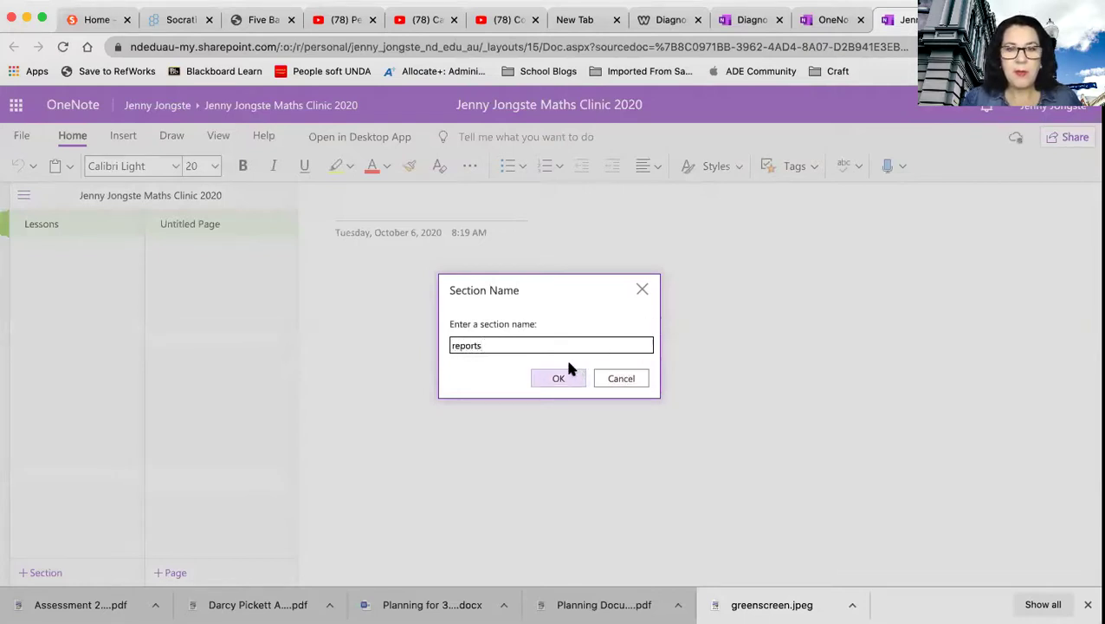
pyautogui.click(453, 344)
pyautogui.press('Delete')
pyautogui.write('R')
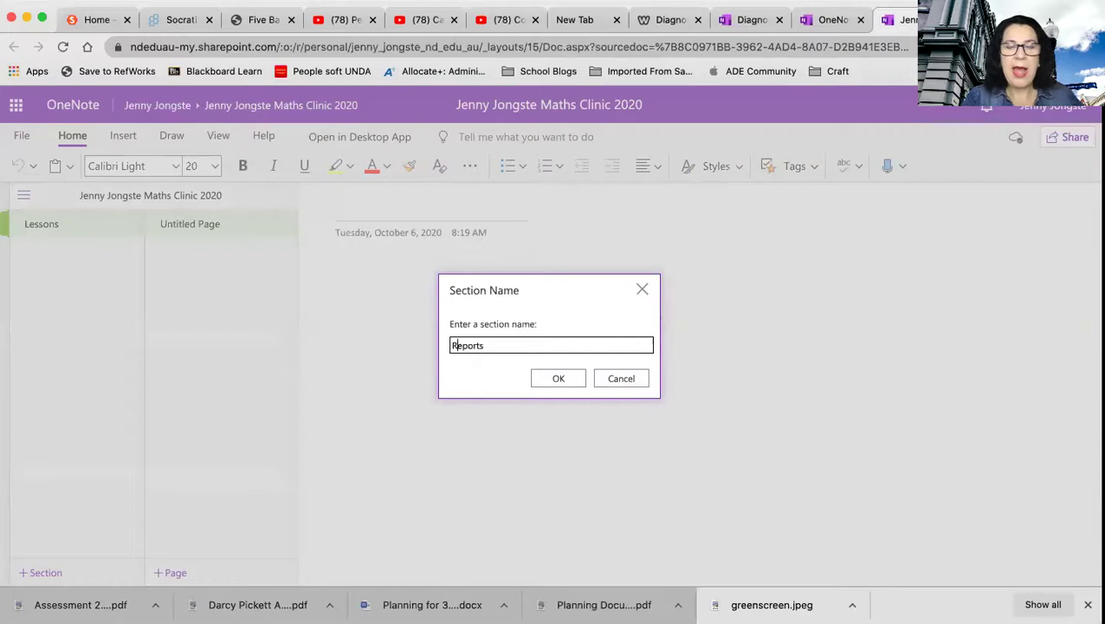
pyautogui.click(563, 374)
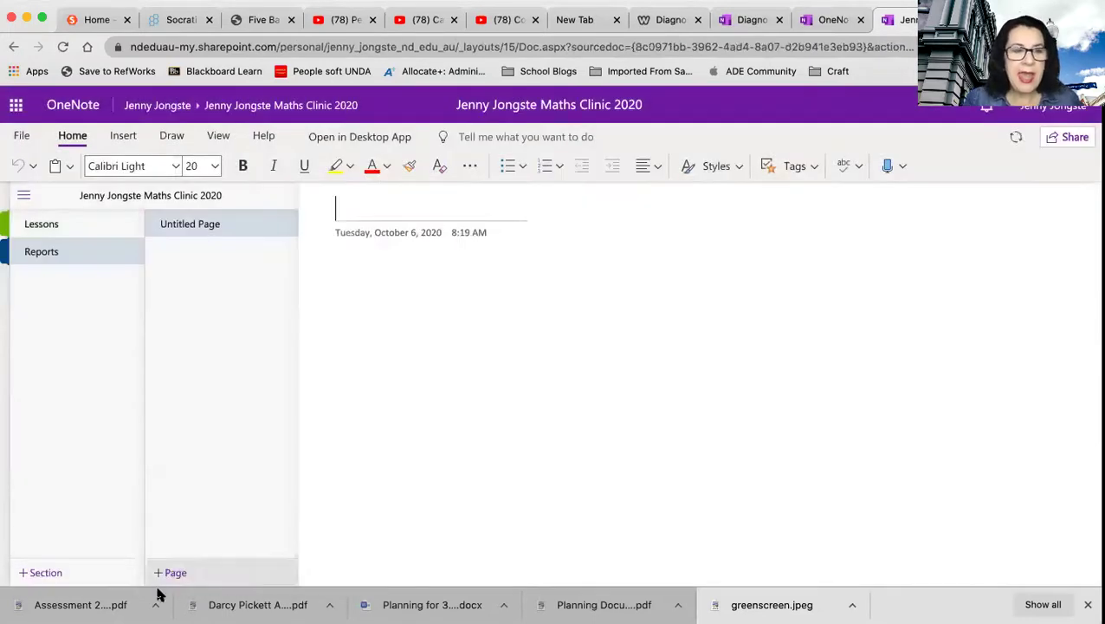
# - Add a Growth Point Activities section, fixing the 'Poitn' typo
pyautogui.click(71, 573)
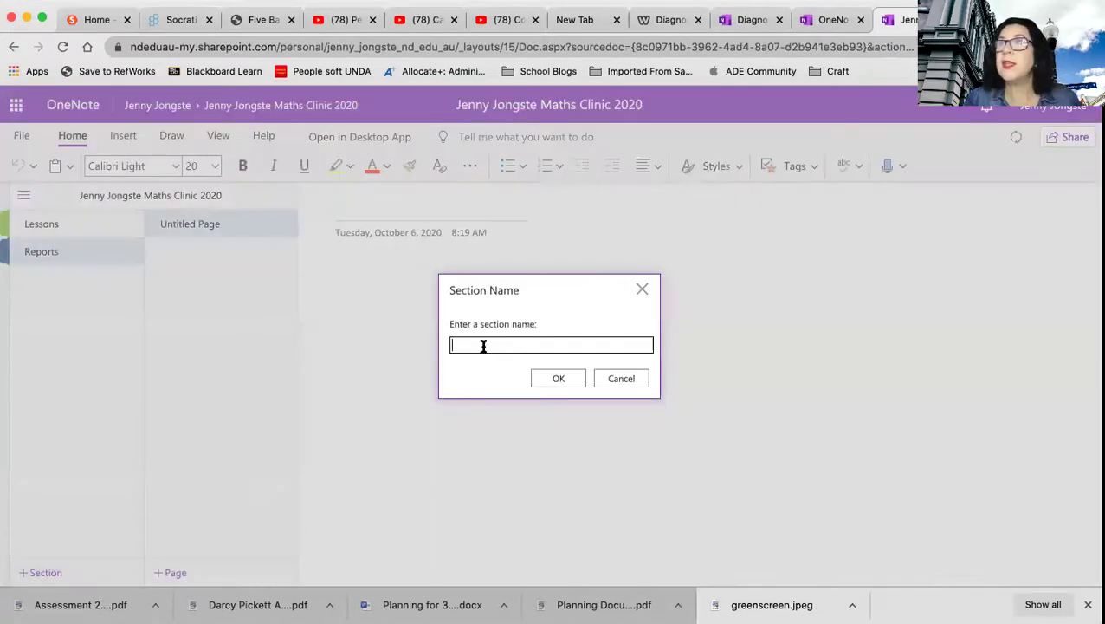
pyautogui.write('Grow')
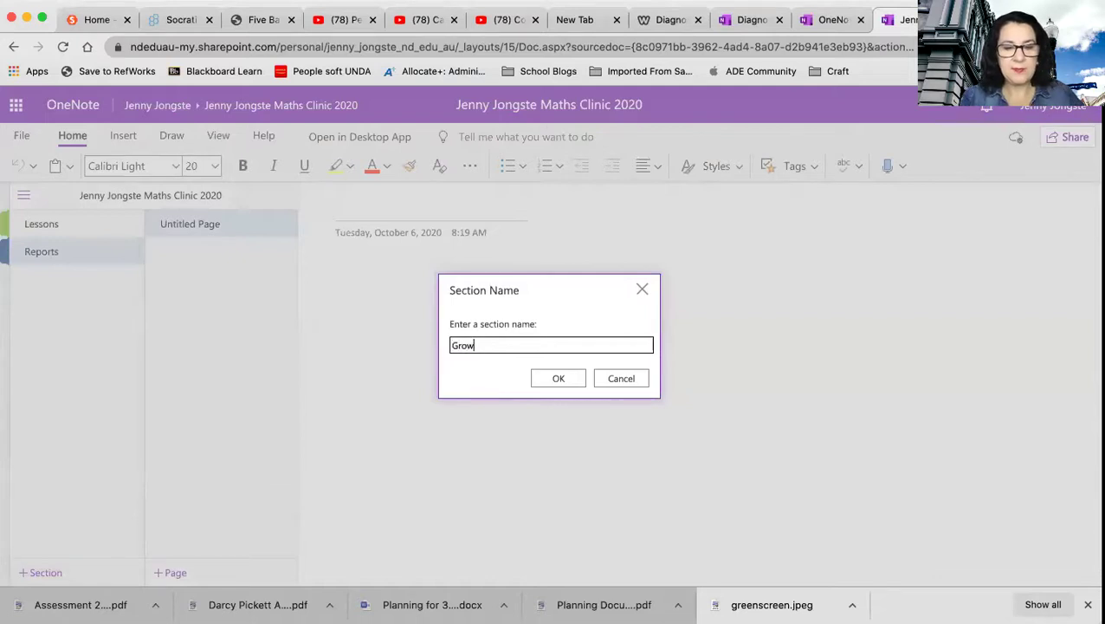
pyautogui.write('th Poitn')
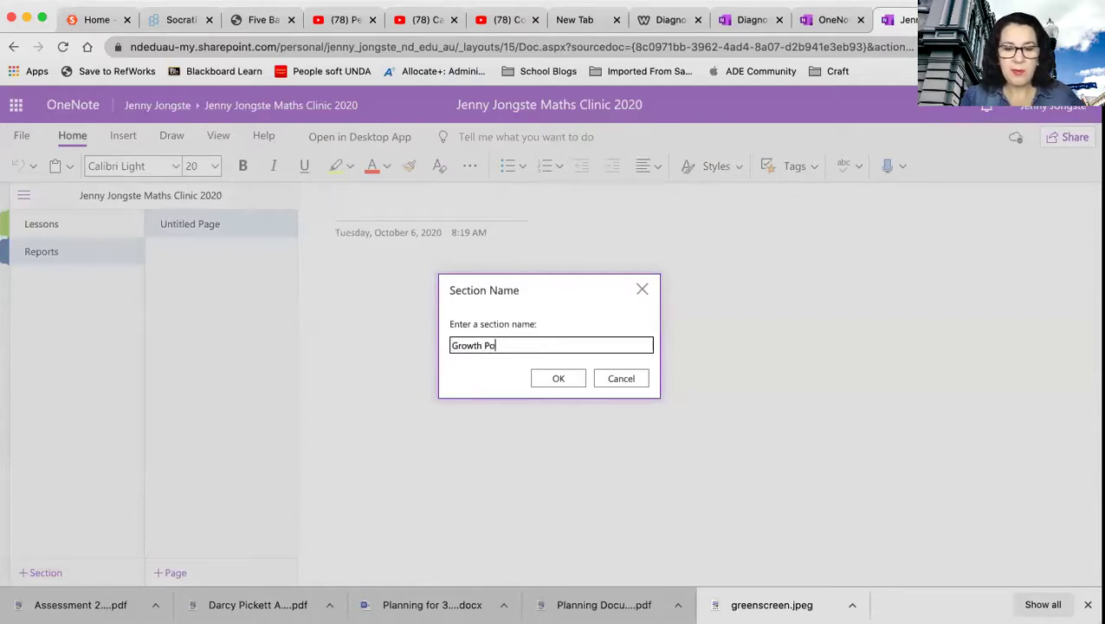
pyautogui.press('BackSpace')
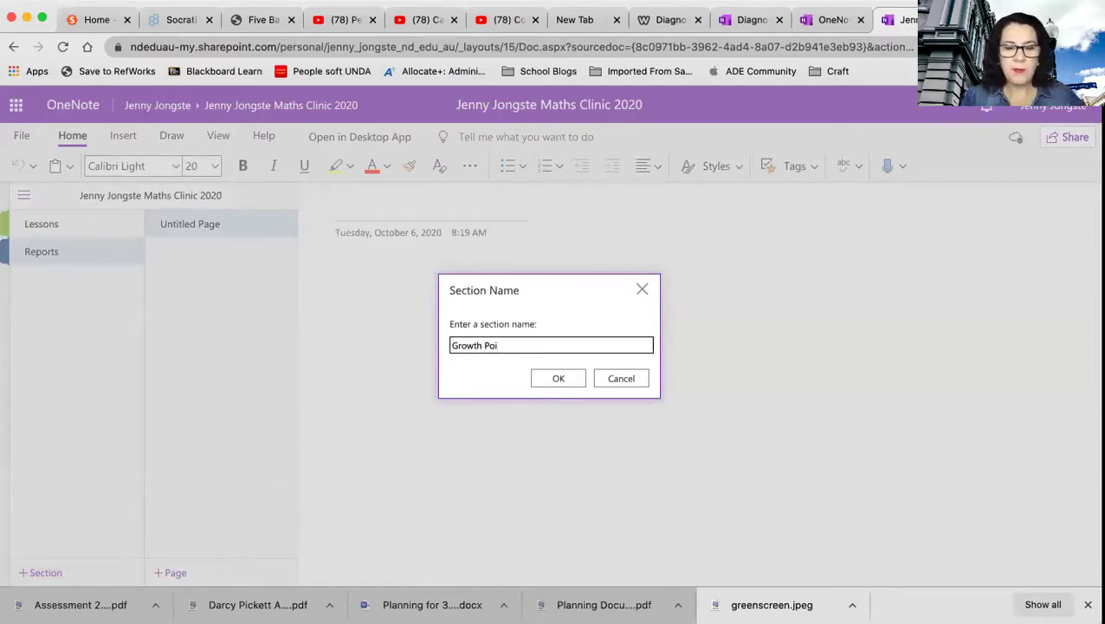
pyautogui.write('nt Activities')
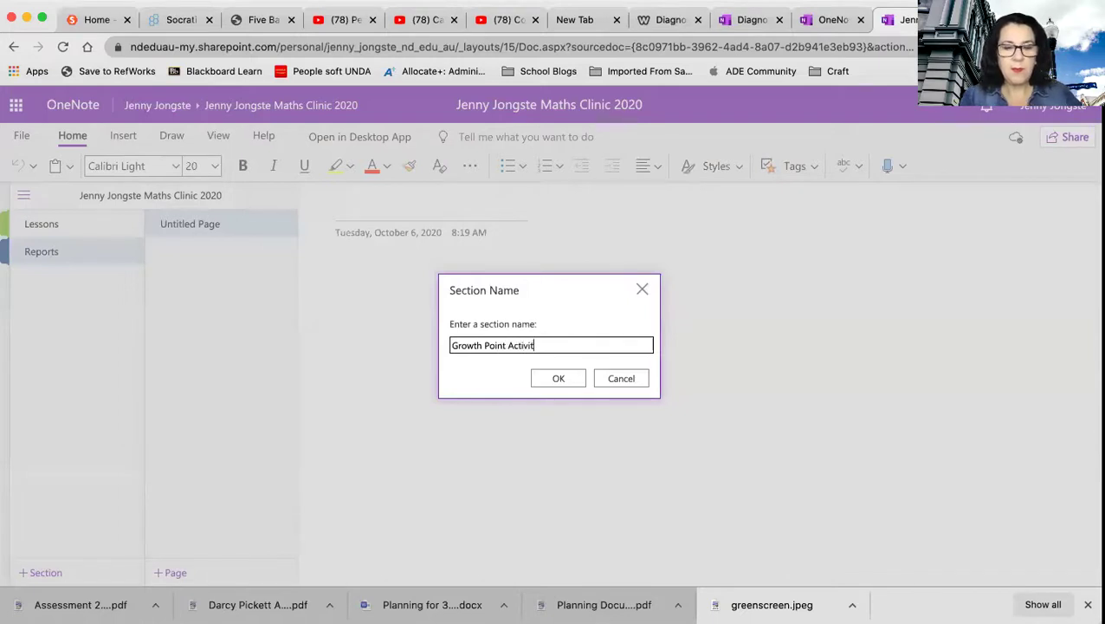
pyautogui.click(563, 376)
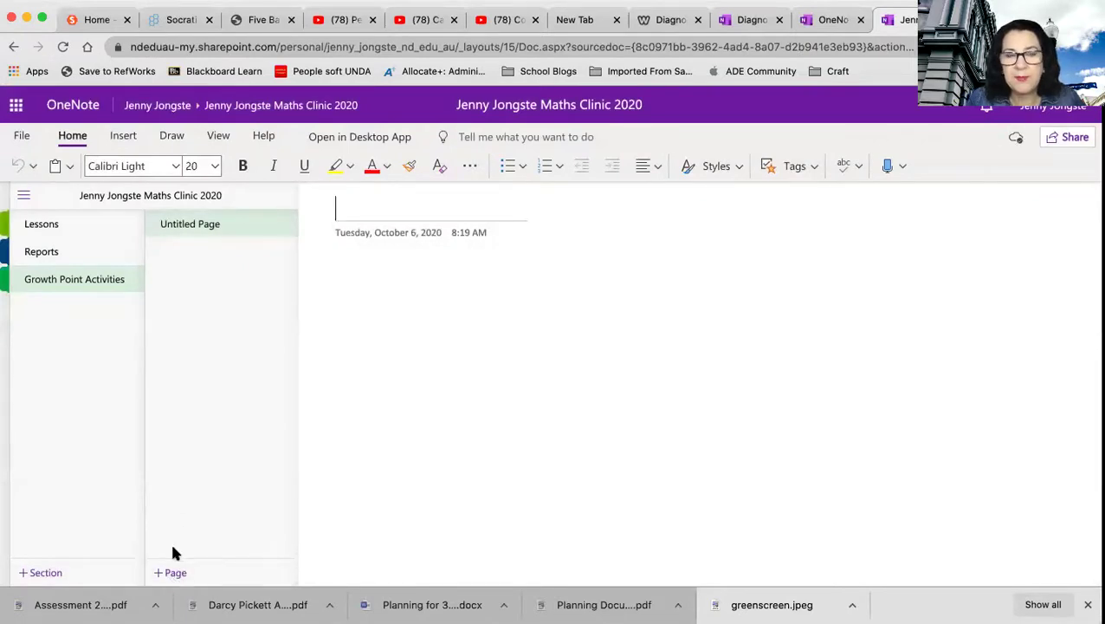
# - Review the Diagnostic Assessment Clinic notebook's page list, then go back to Maths Clinic 2020
pyautogui.click(816, 17)
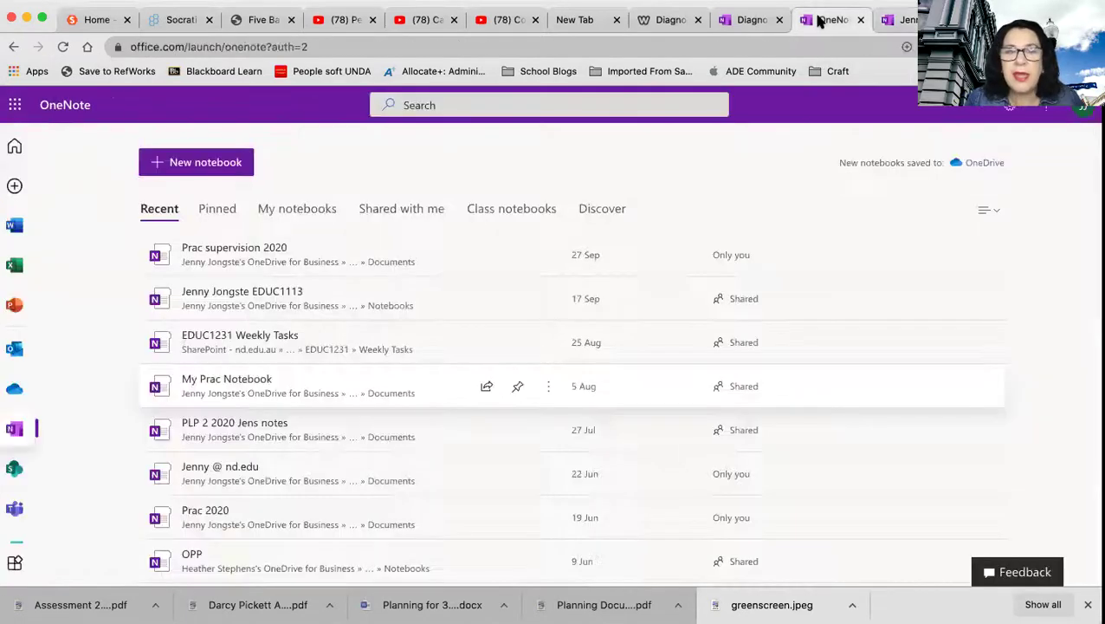
pyautogui.click(775, 19)
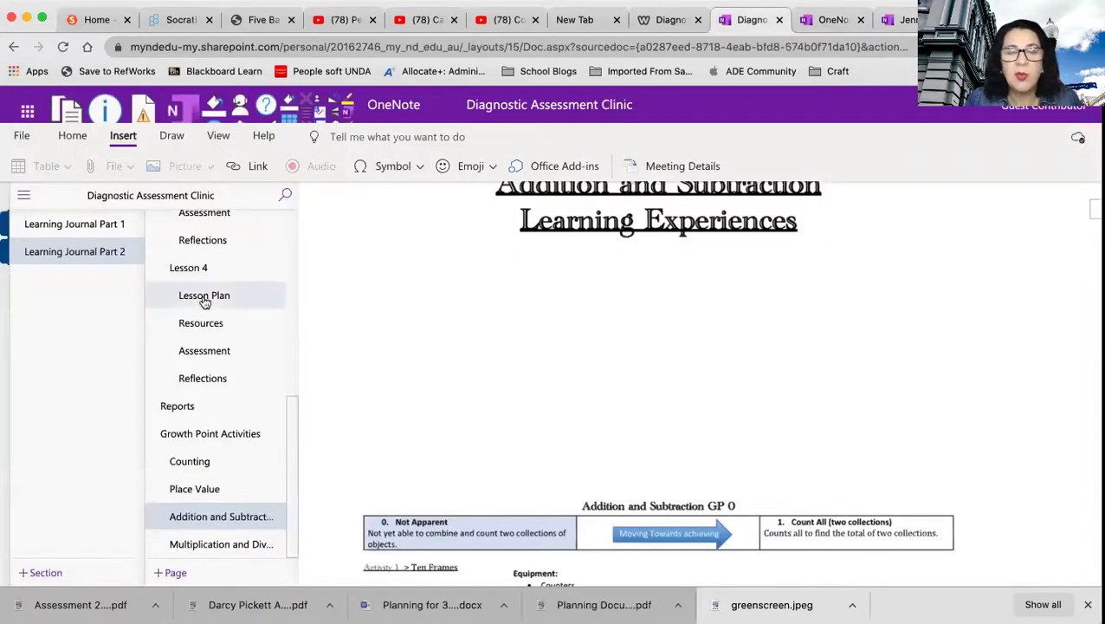
pyautogui.scroll(5, 204, 299)
pyautogui.scroll(2, 205, 301)
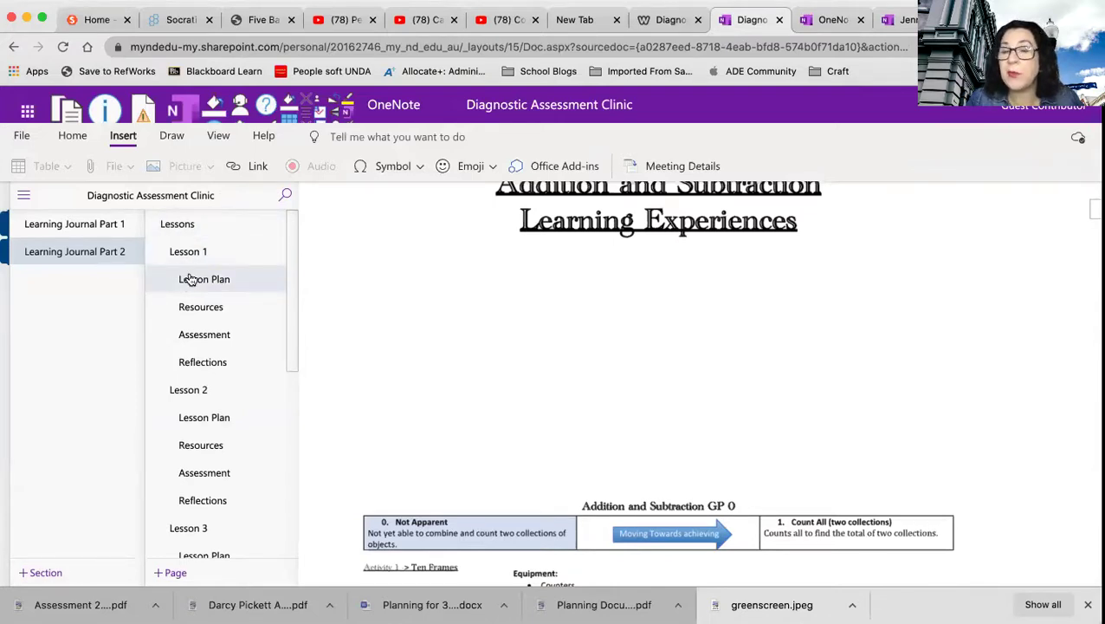
pyautogui.click(898, 19)
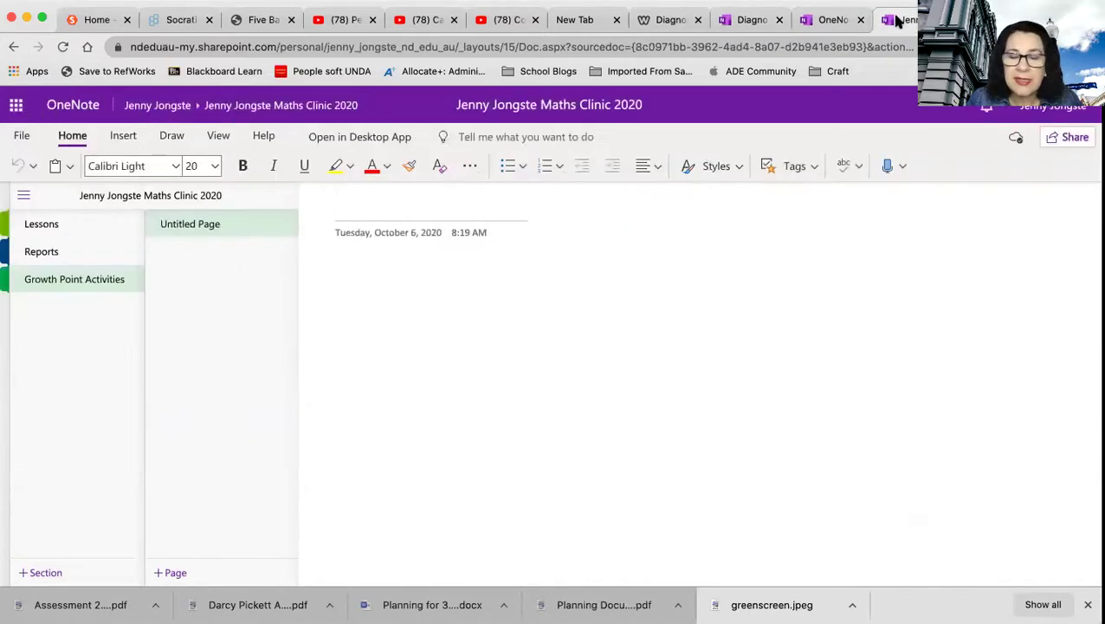
# - Create two blank pages at the end of the Growth Point Activities page list
pyautogui.click(165, 572)
pyautogui.click(164, 573)
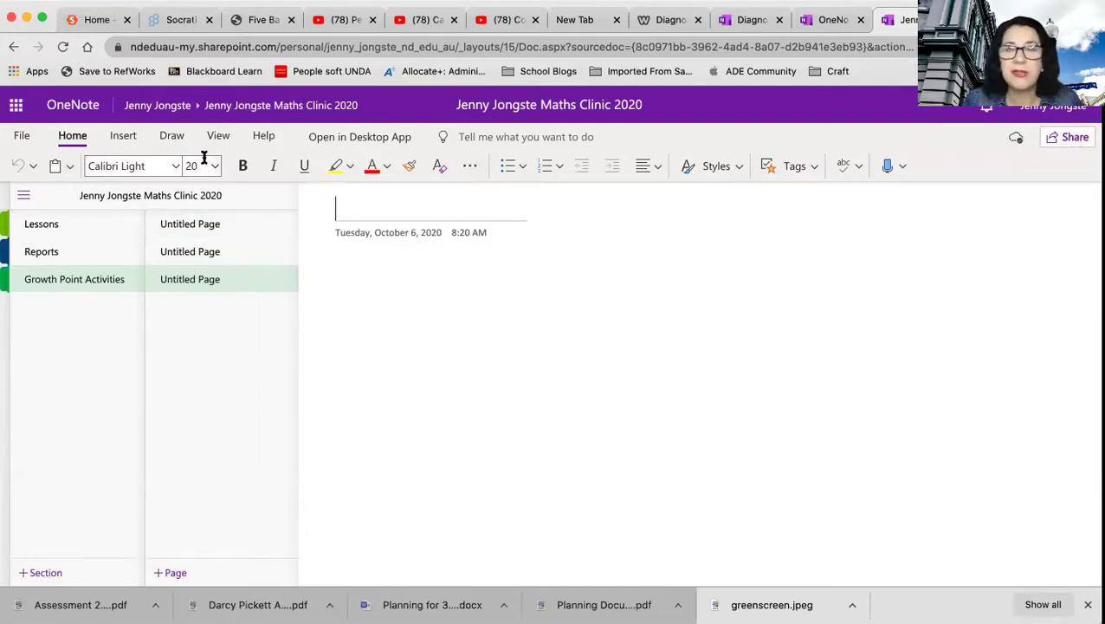
# - Explore the Insert File and Picture options, cancelling the File Printout dialog
pyautogui.click(125, 137)
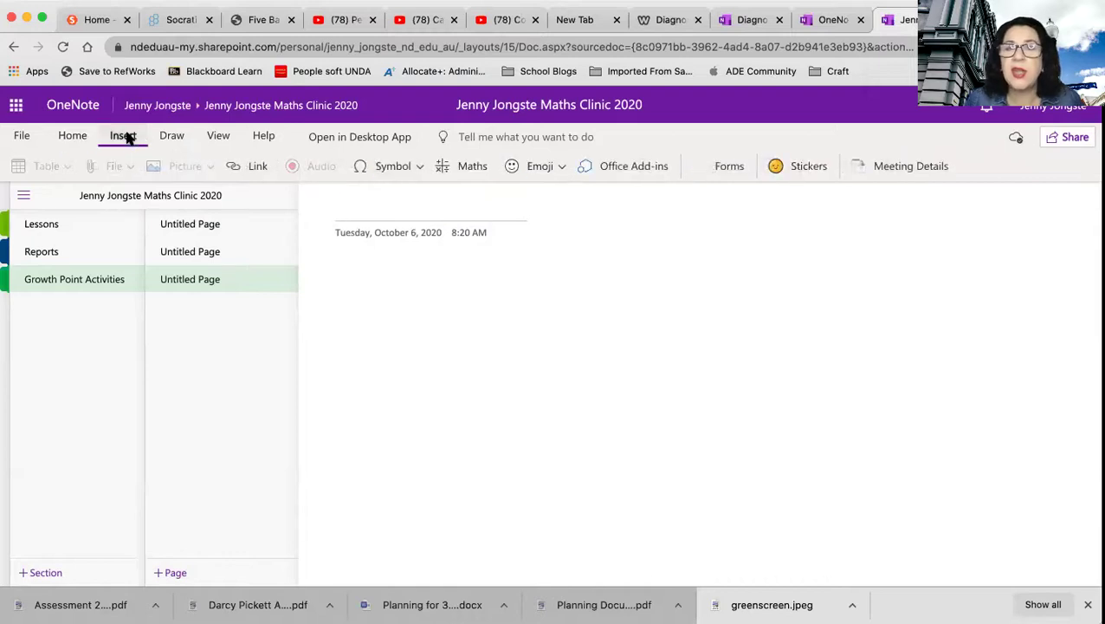
pyautogui.click(337, 208)
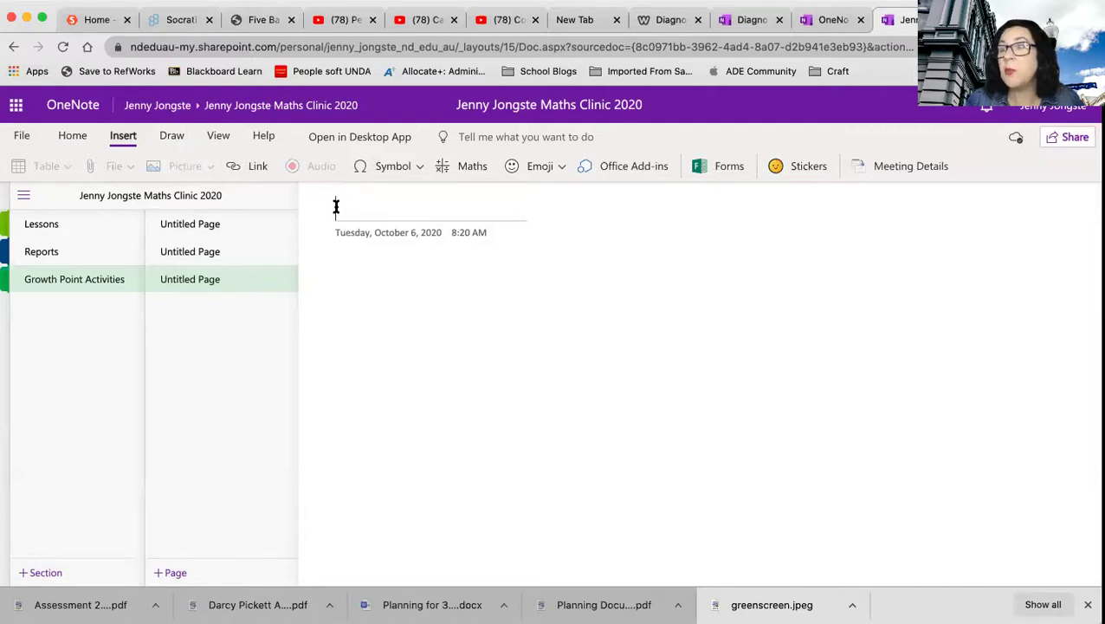
pyautogui.click(338, 274)
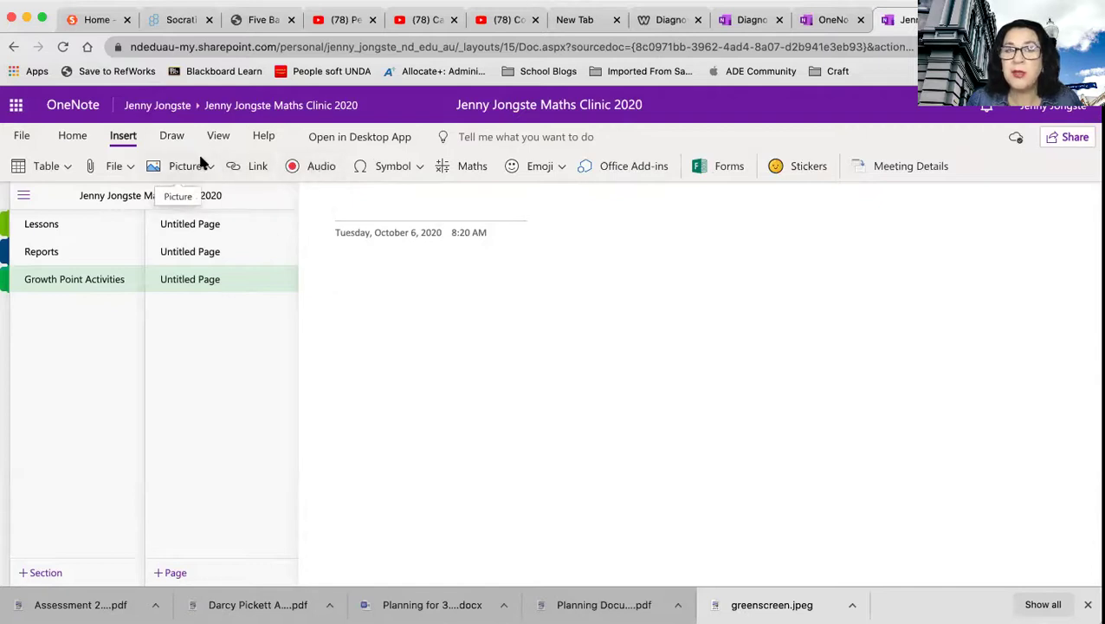
pyautogui.click(124, 166)
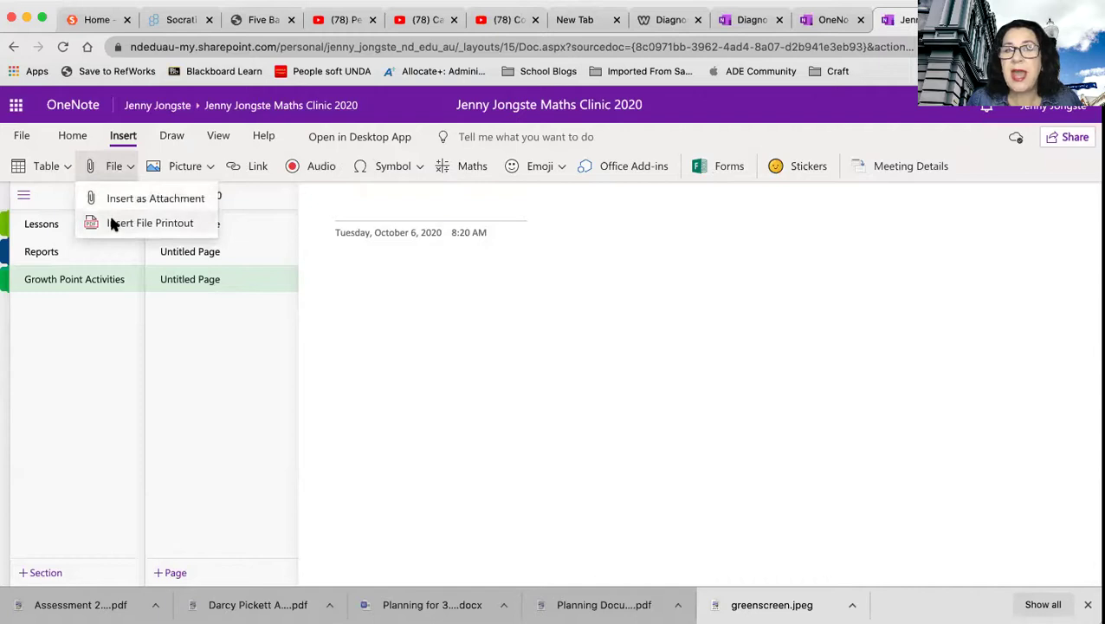
pyautogui.click(136, 224)
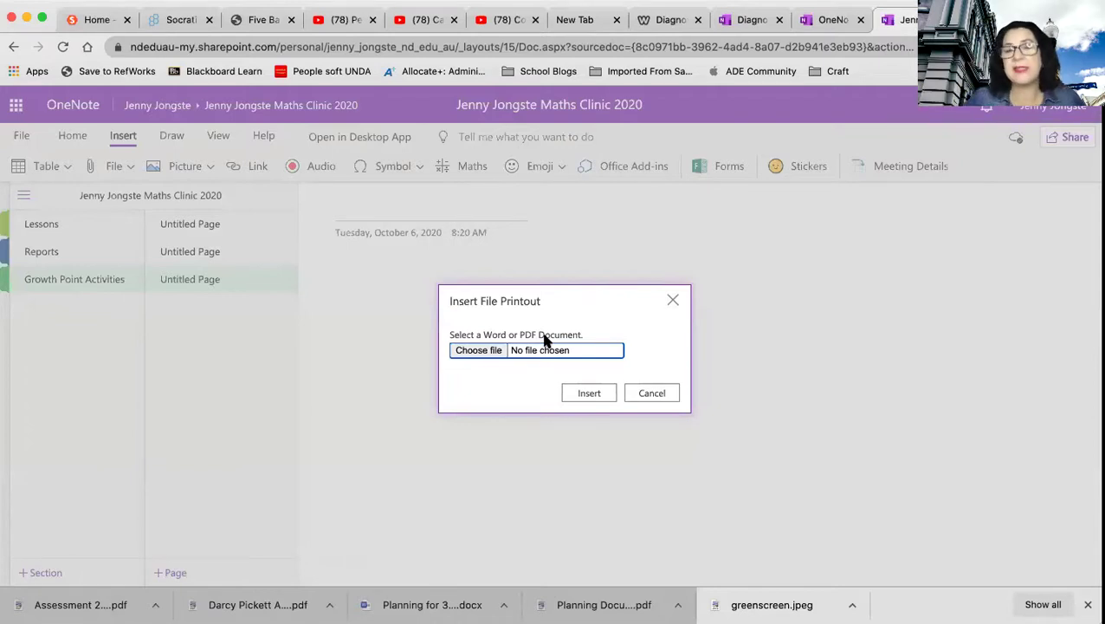
pyautogui.click(655, 393)
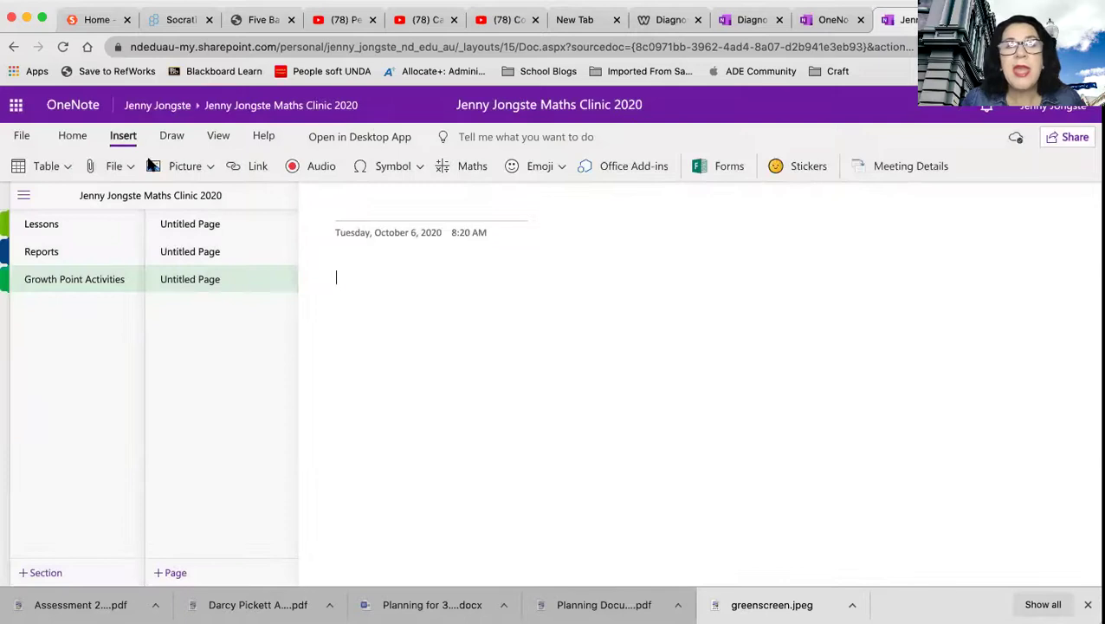
pyautogui.click(207, 166)
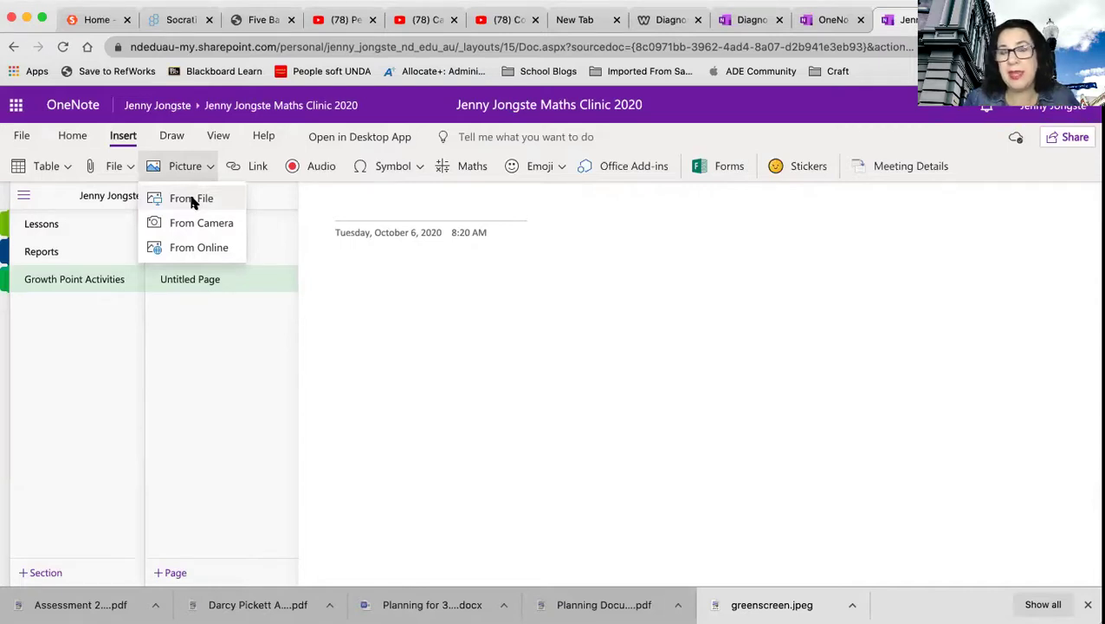
# - In the Lessons section, try File Printout again, cancel, and open the notebook's Share options
pyautogui.click(58, 227)
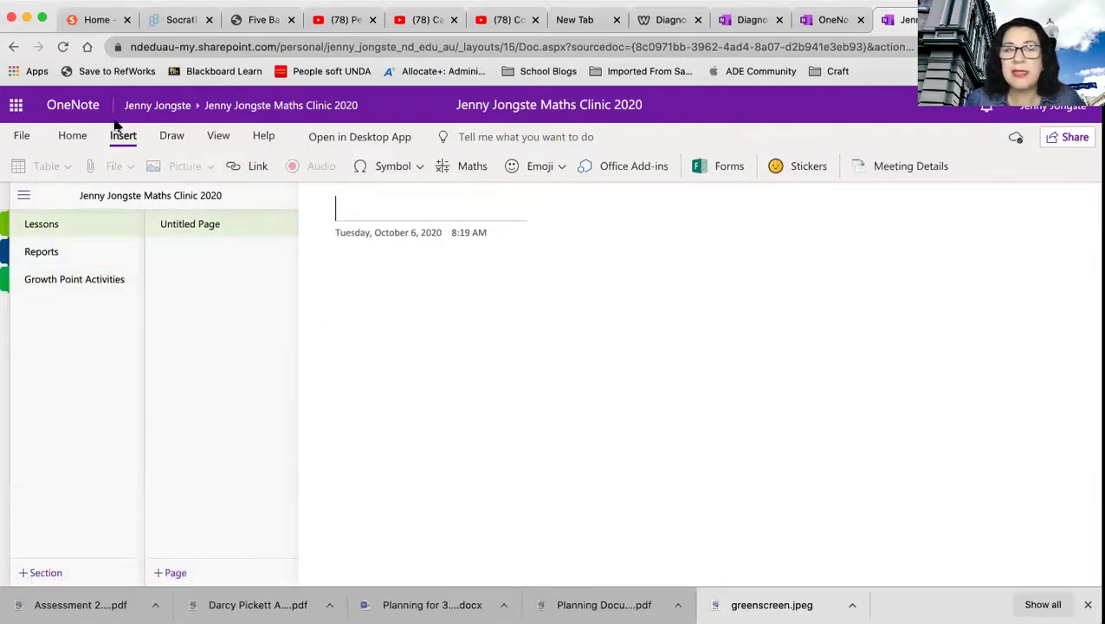
pyautogui.click(343, 260)
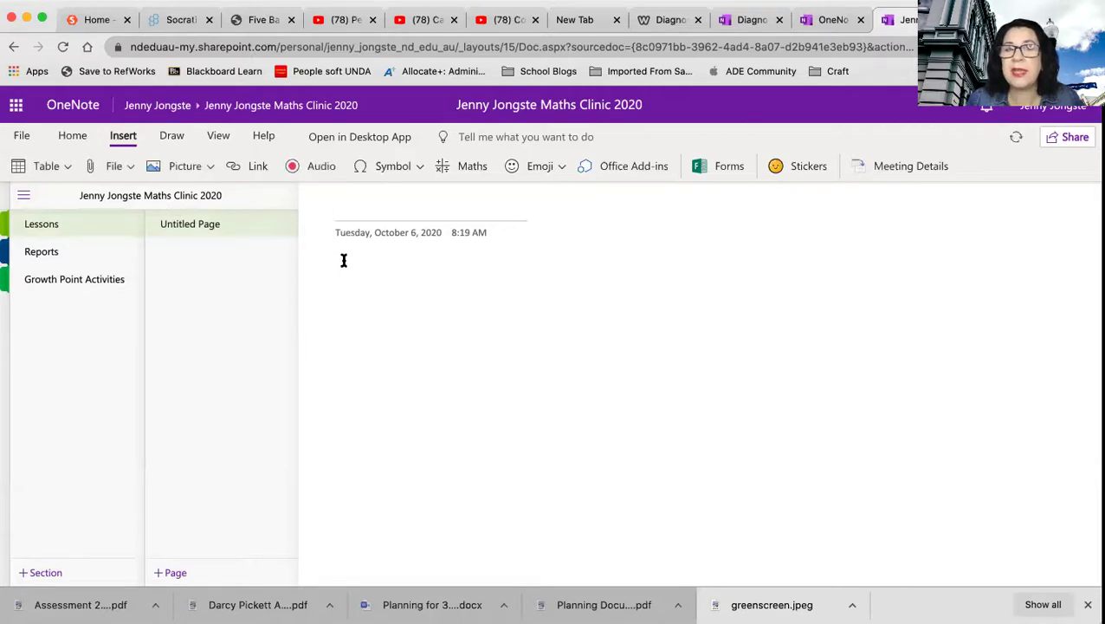
pyautogui.click(123, 165)
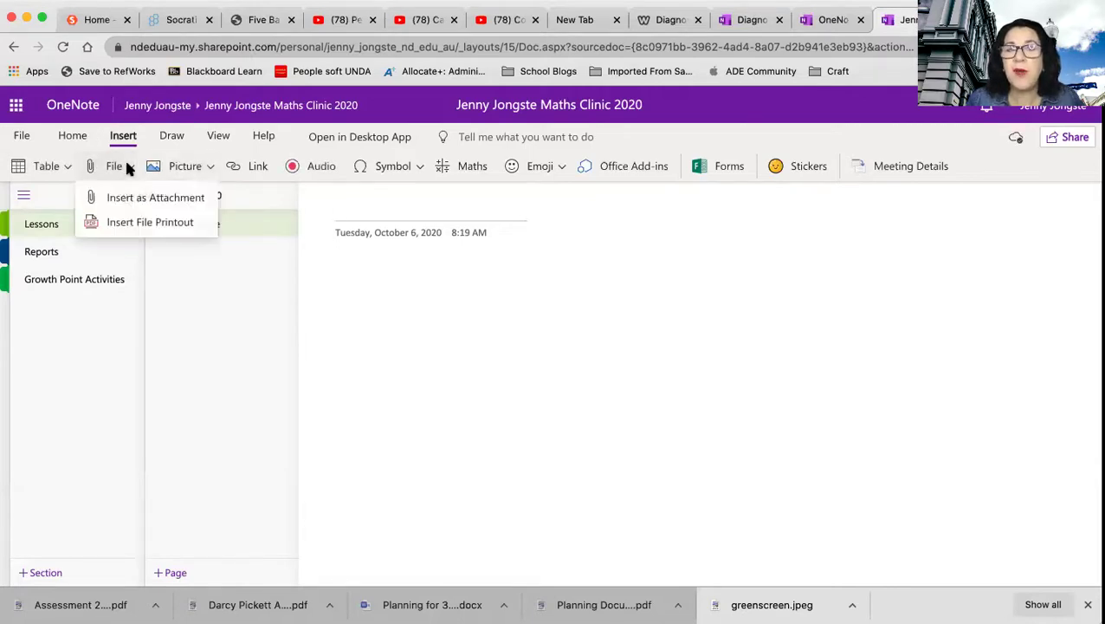
pyautogui.click(120, 225)
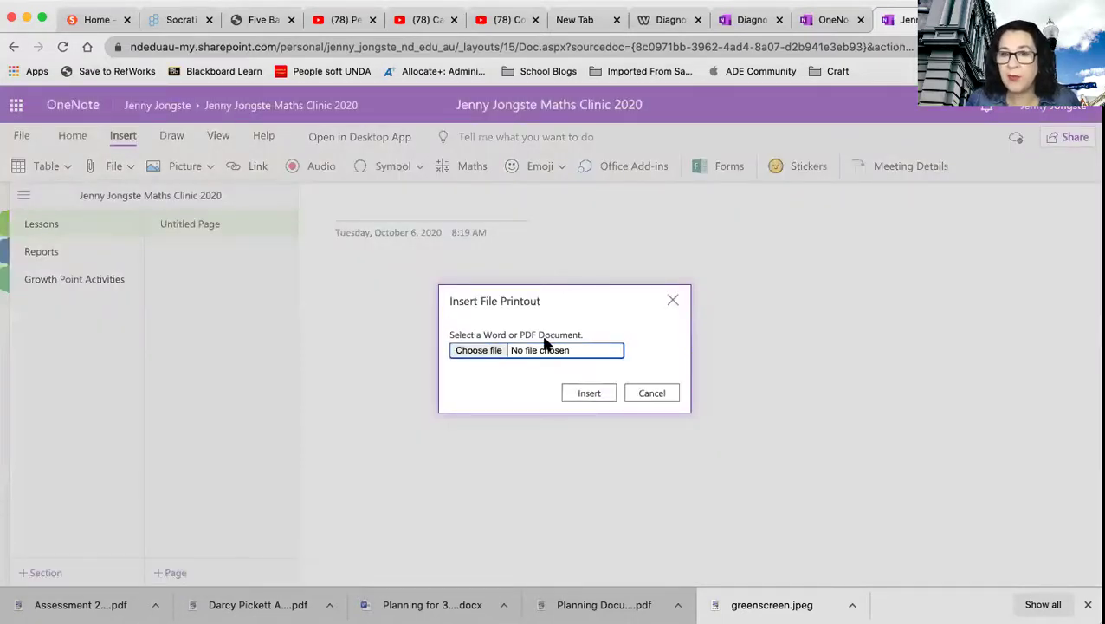
pyautogui.click(650, 393)
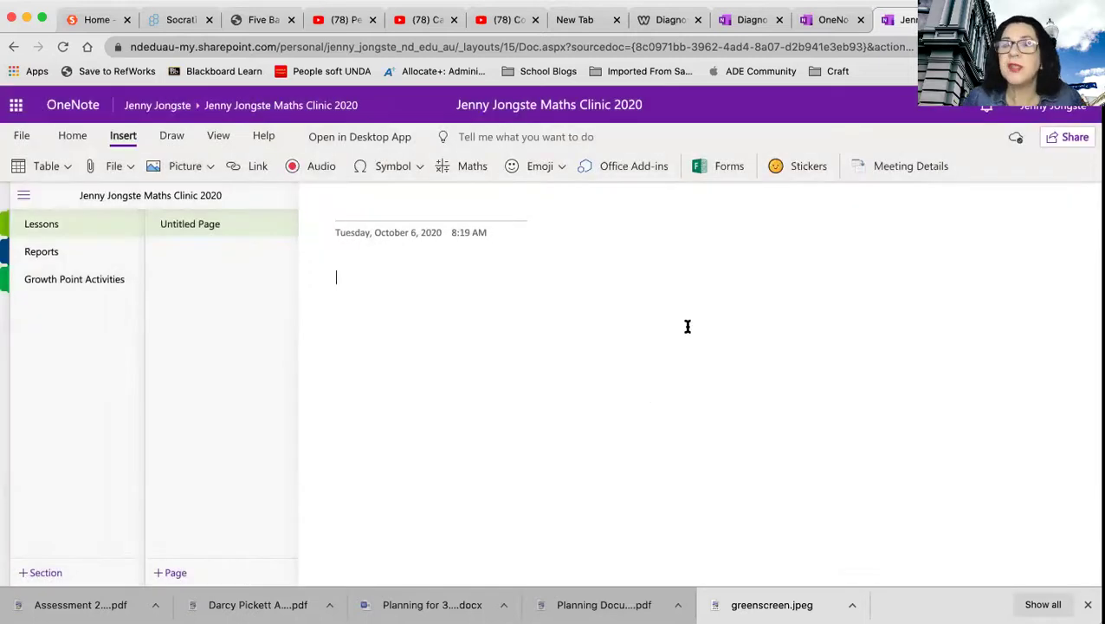
pyautogui.click(1071, 138)
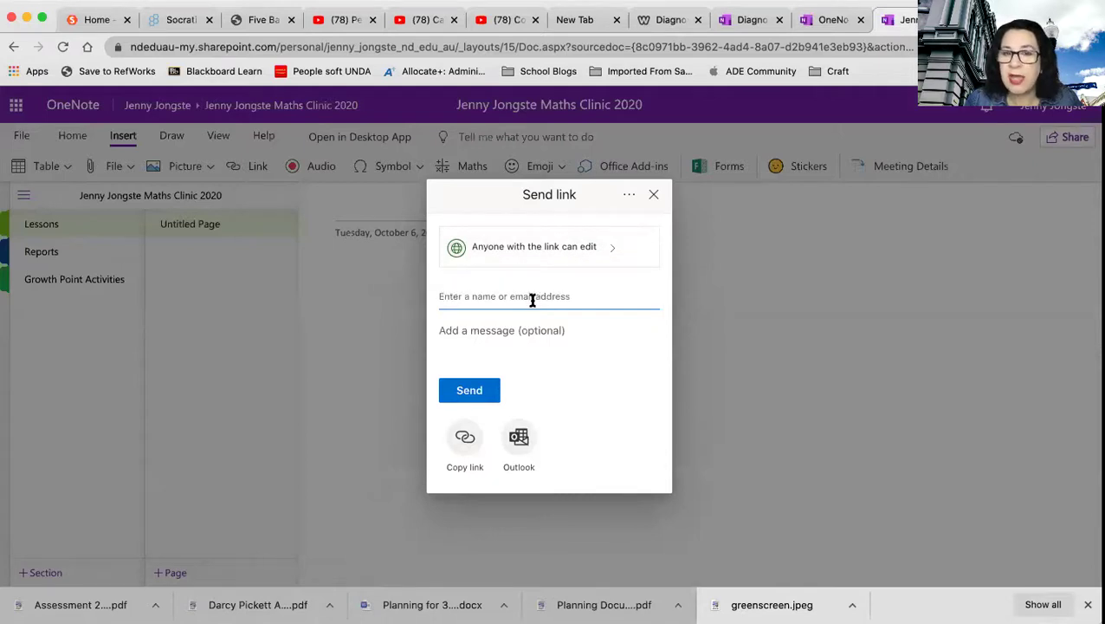
# - Copy the Maths Clinic 2020 notebook's anyone-can-edit link from the Send link dialog
pyautogui.click(462, 441)
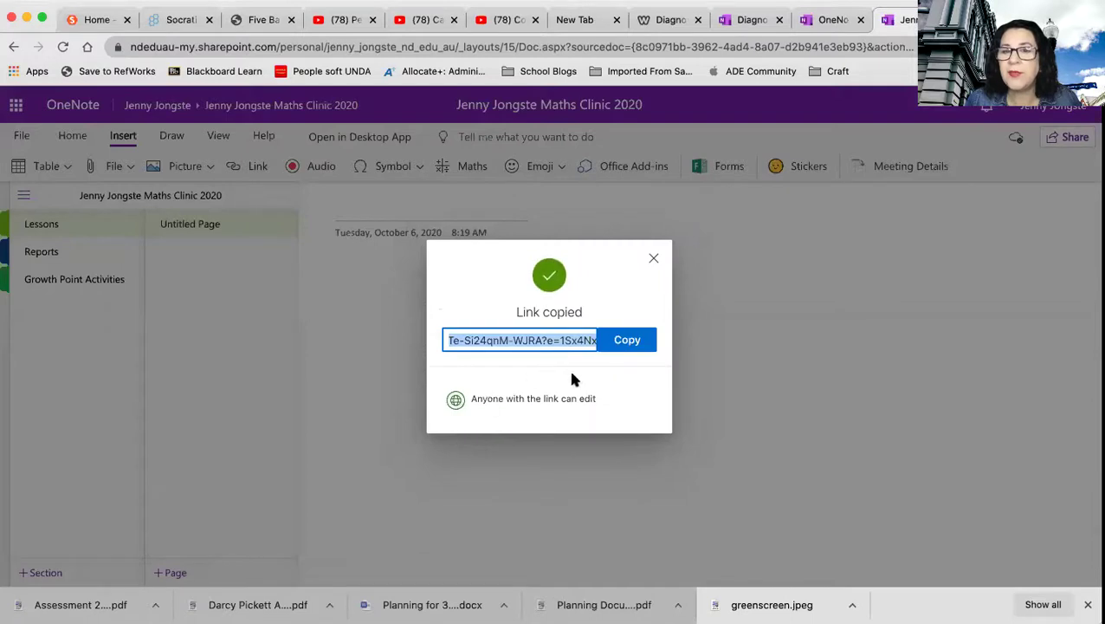